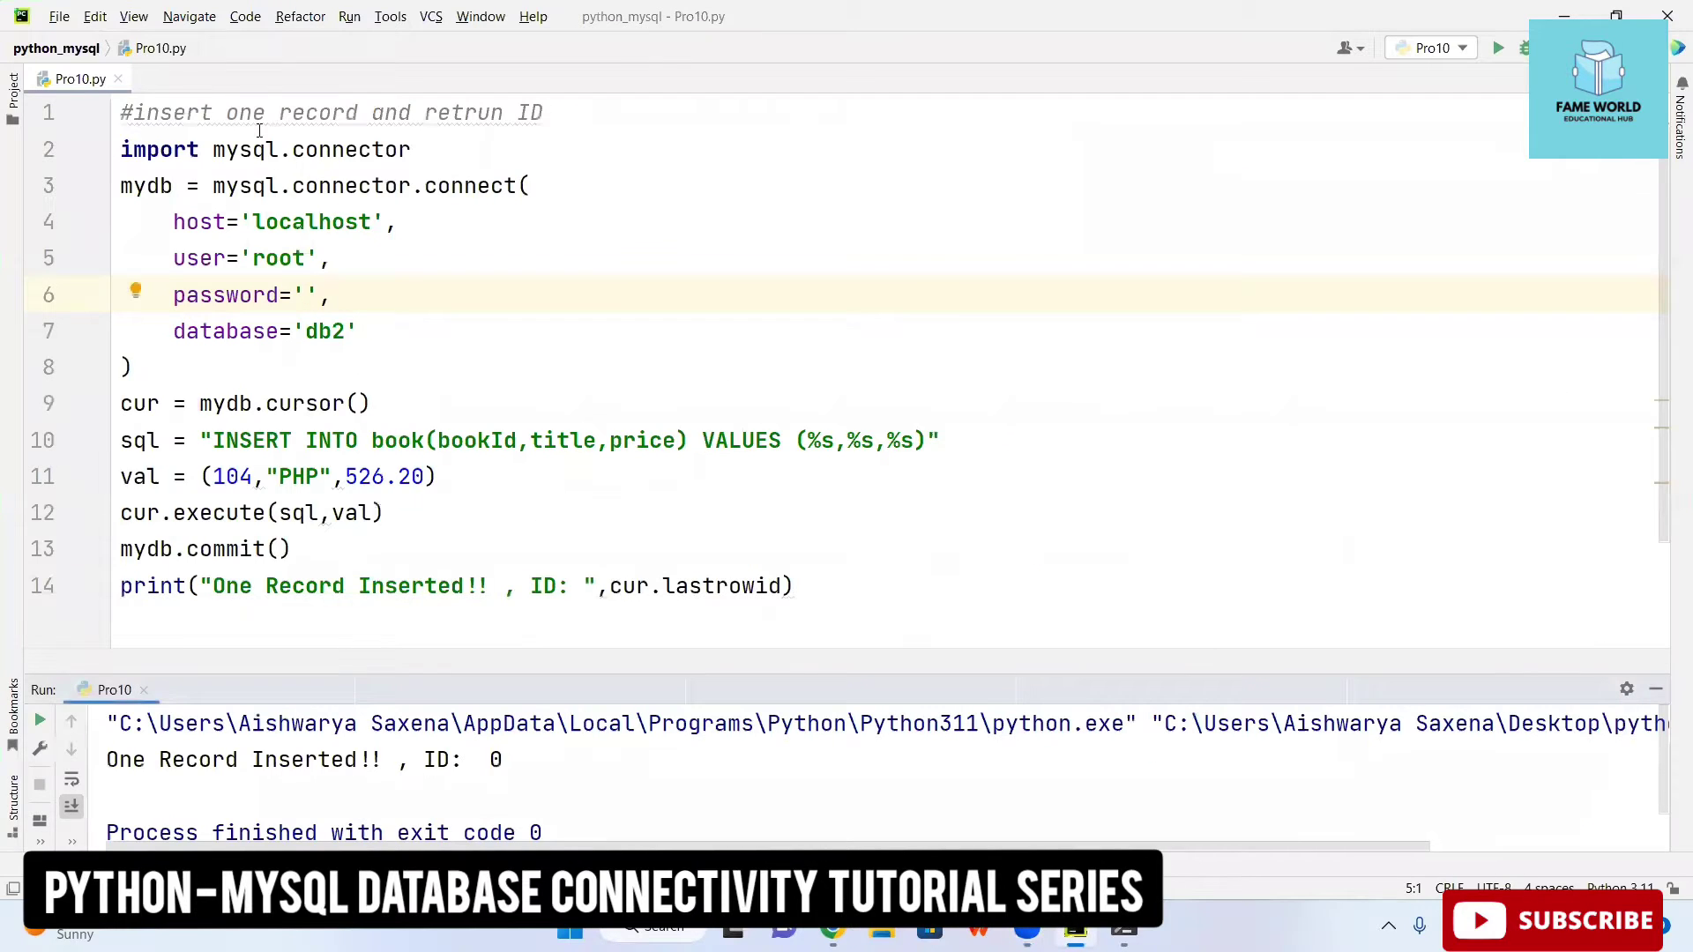
# Step: Close the Pro10.py insert-record script's editor tab
pyautogui.click(132, 89)
# Step: Close the previous run output and show the project file tree
pyautogui.click(117, 79)
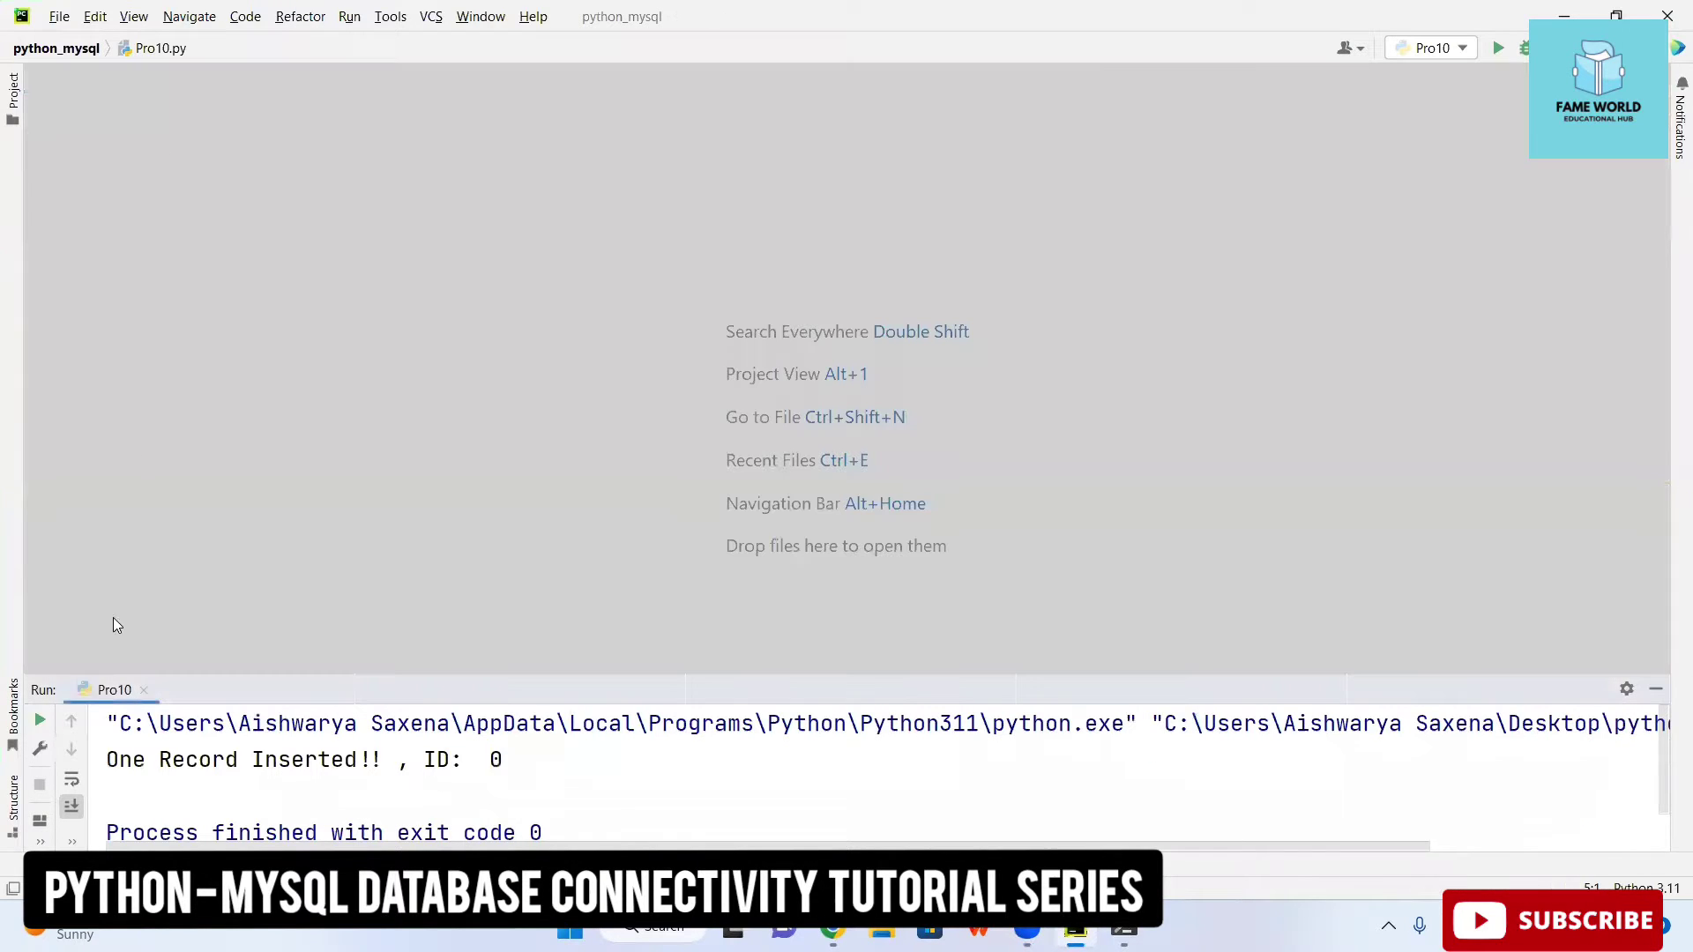
pyautogui.click(142, 691)
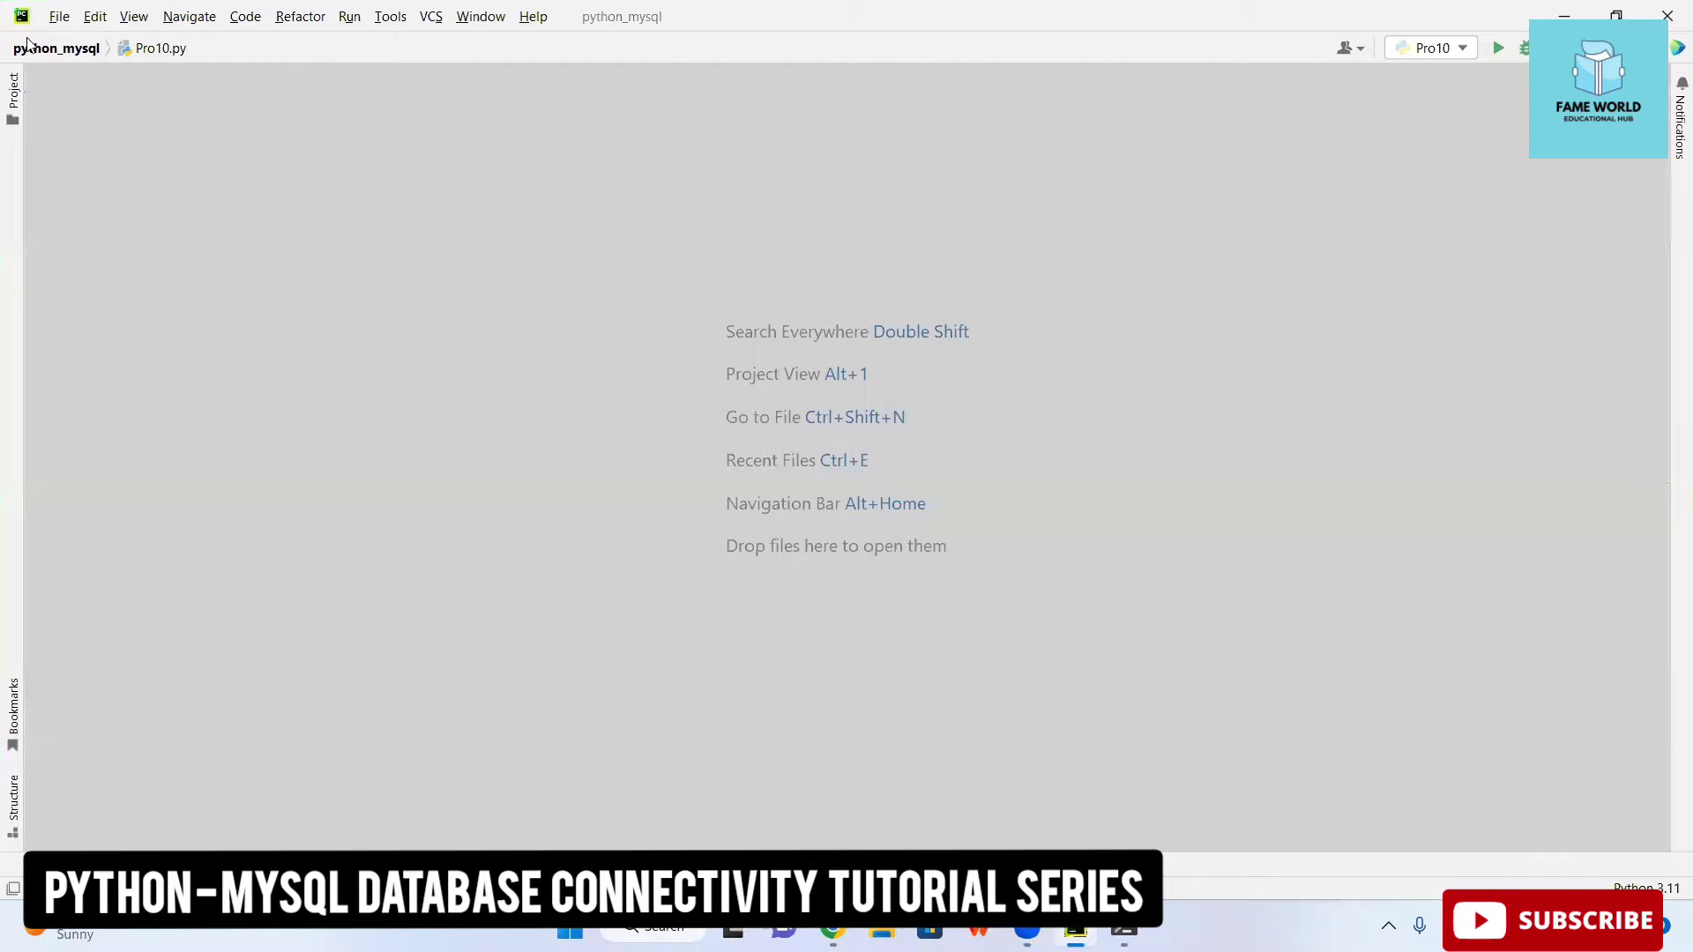
pyautogui.click(13, 91)
# Step: Create a new Python file named Pro11 in the python_mysql project
pyautogui.click(142, 261)
pyautogui.rightClick(142, 263)
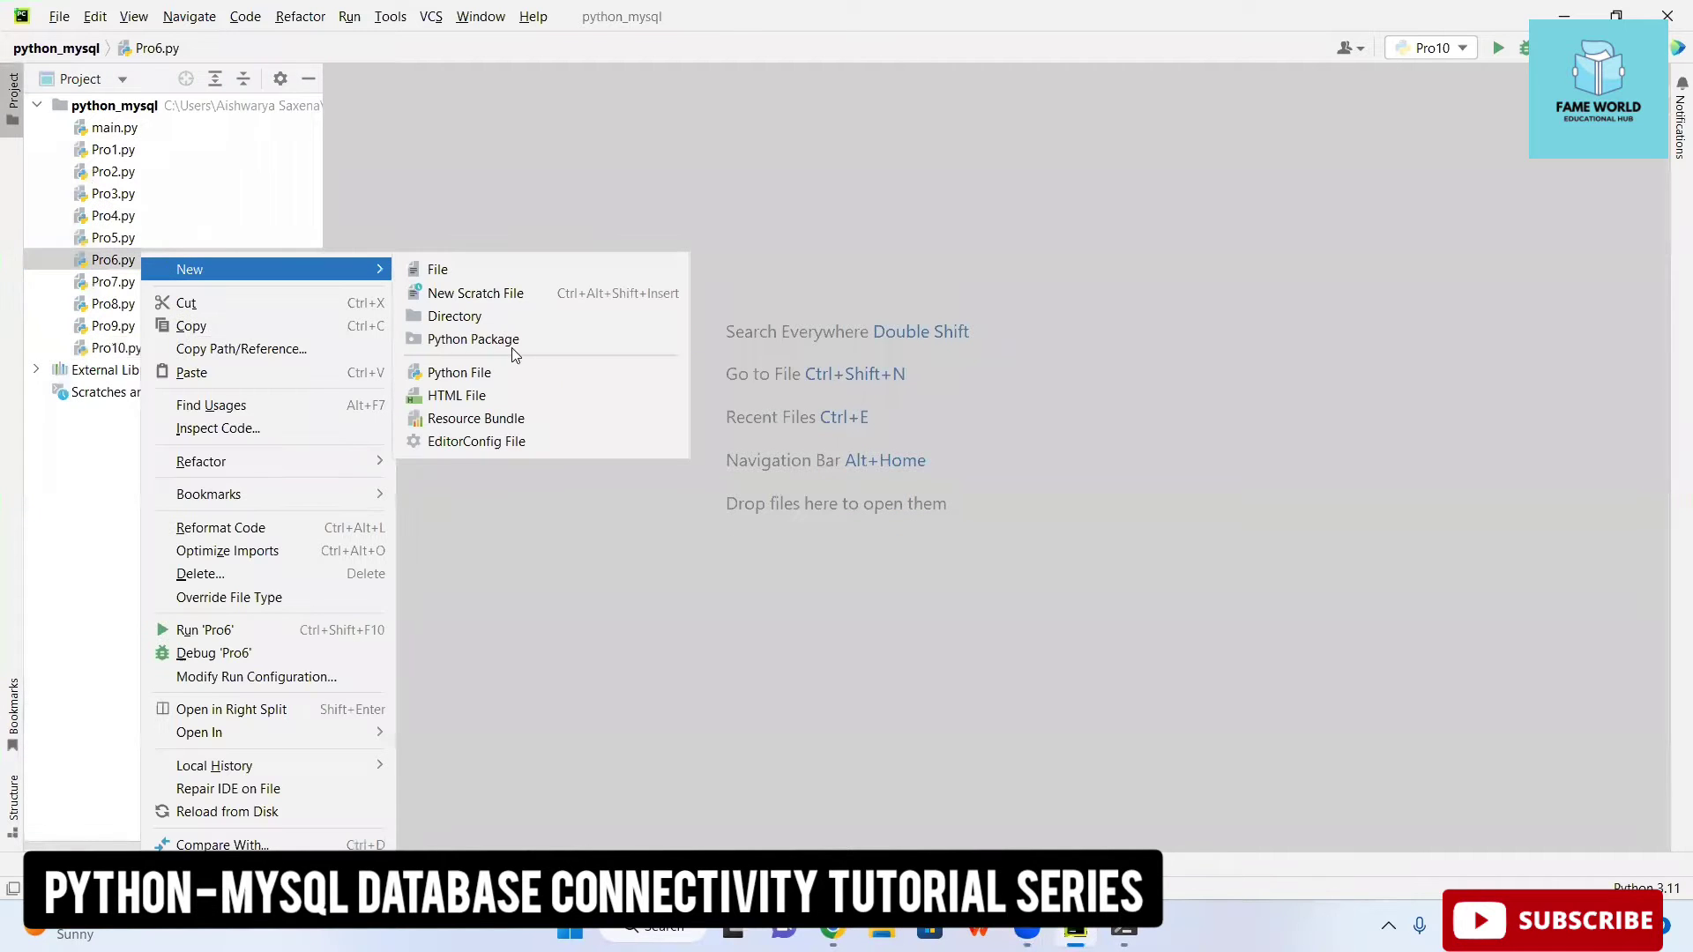
pyautogui.click(513, 375)
pyautogui.write('Pro11')
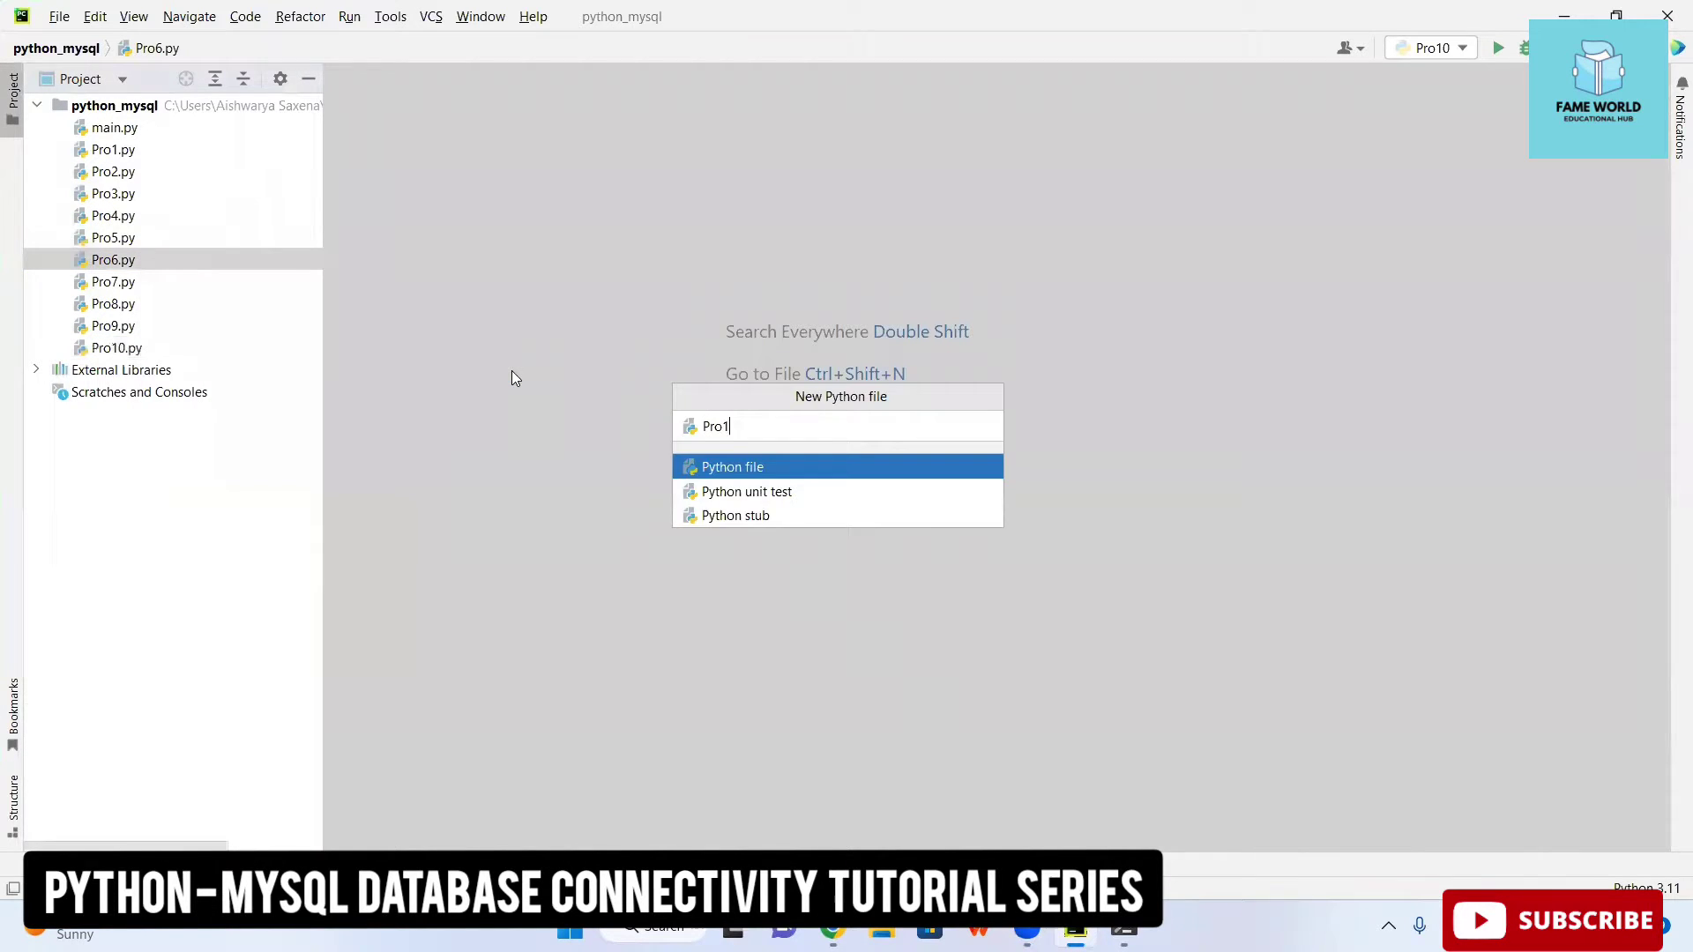
pyautogui.press('Return')
# Step: Add a '#selecting columns' comment and an 'import mysql.connector' line
pyautogui.click(9, 126)
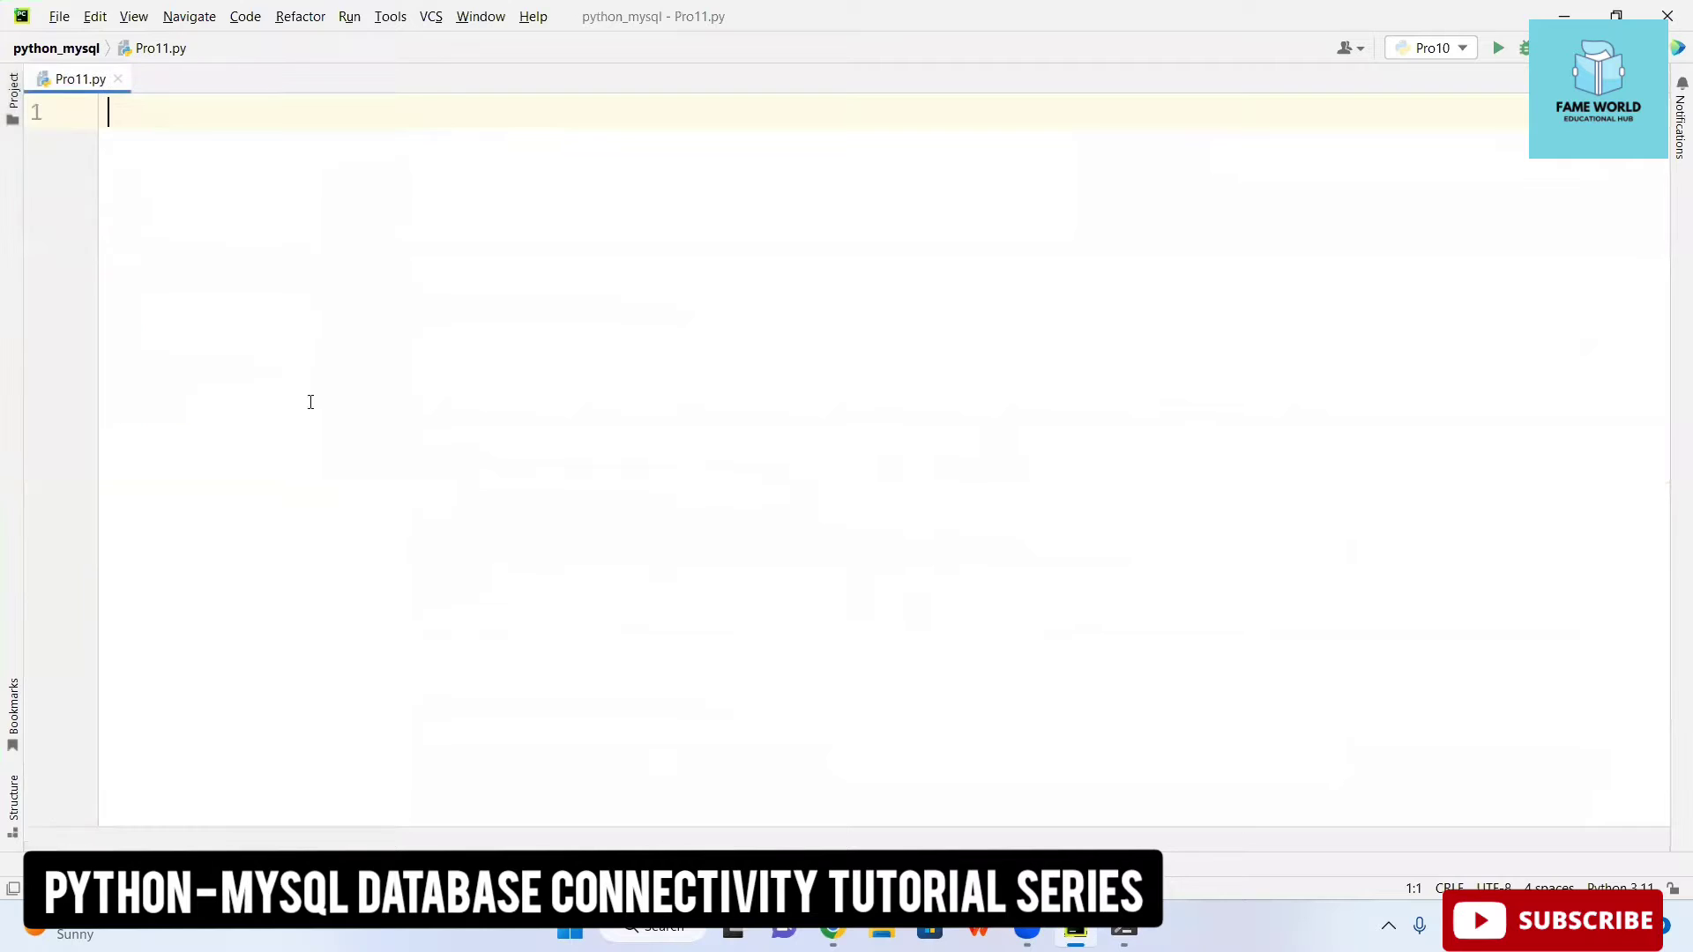
pyautogui.write('#sele')
pyautogui.write('cting co')
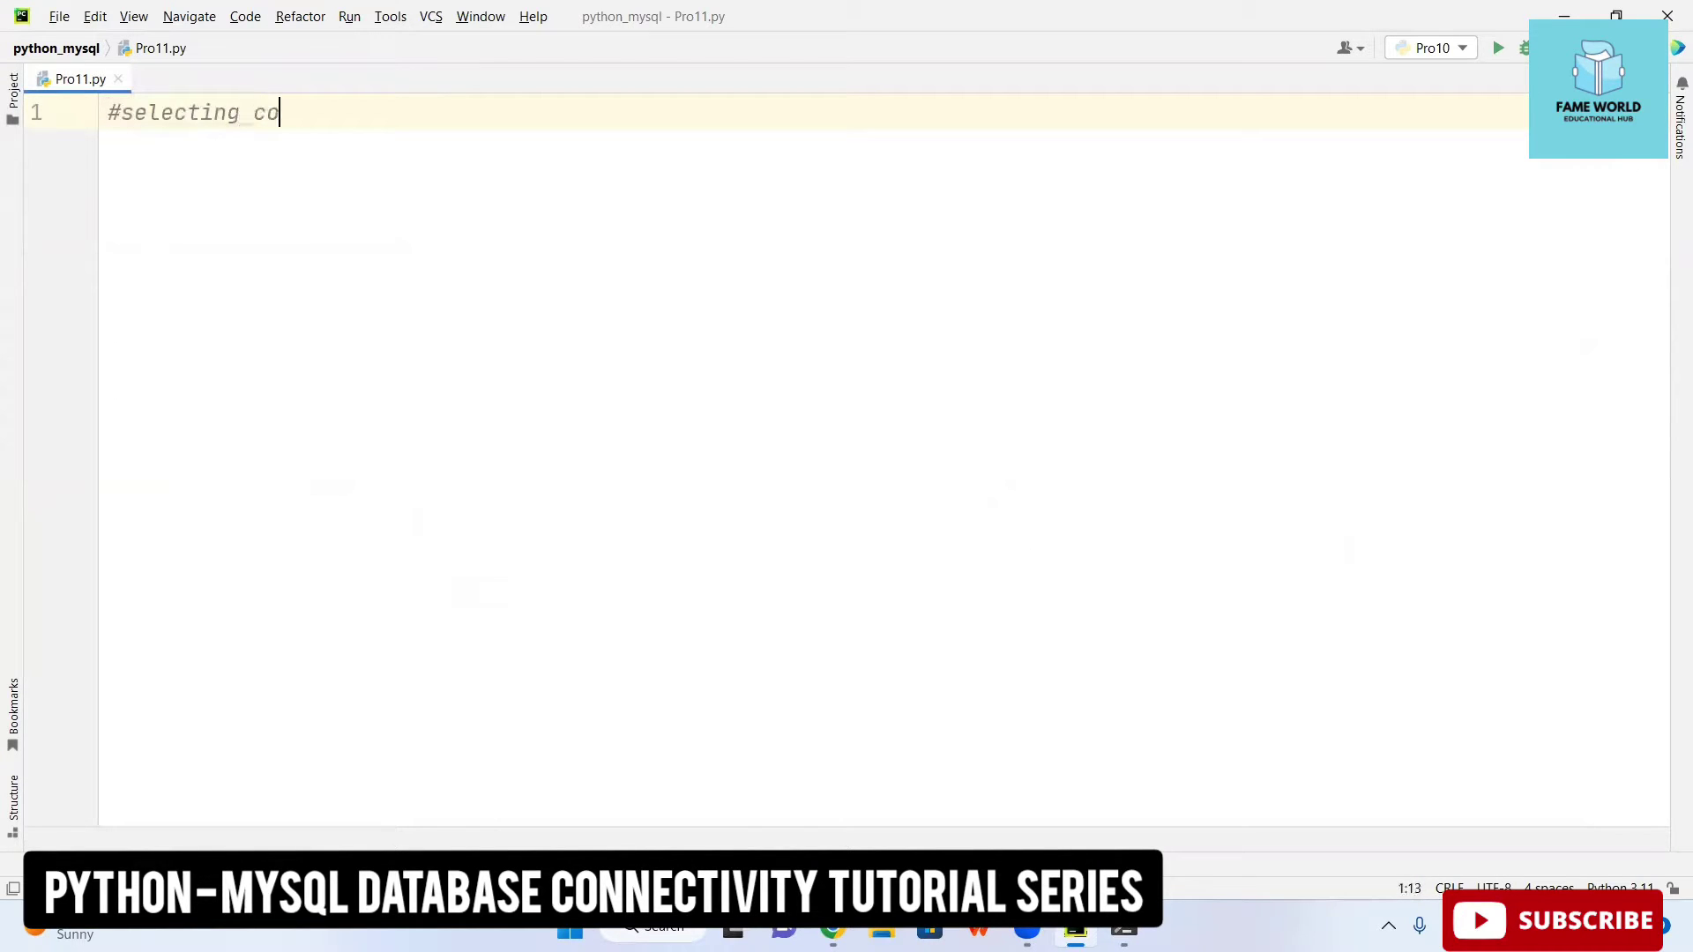
pyautogui.write('lumn')
pyautogui.press('Return')
pyautogui.press('BackSpace')
pyautogui.write('s')
pyautogui.press('Return')
pyautogui.write('import ')
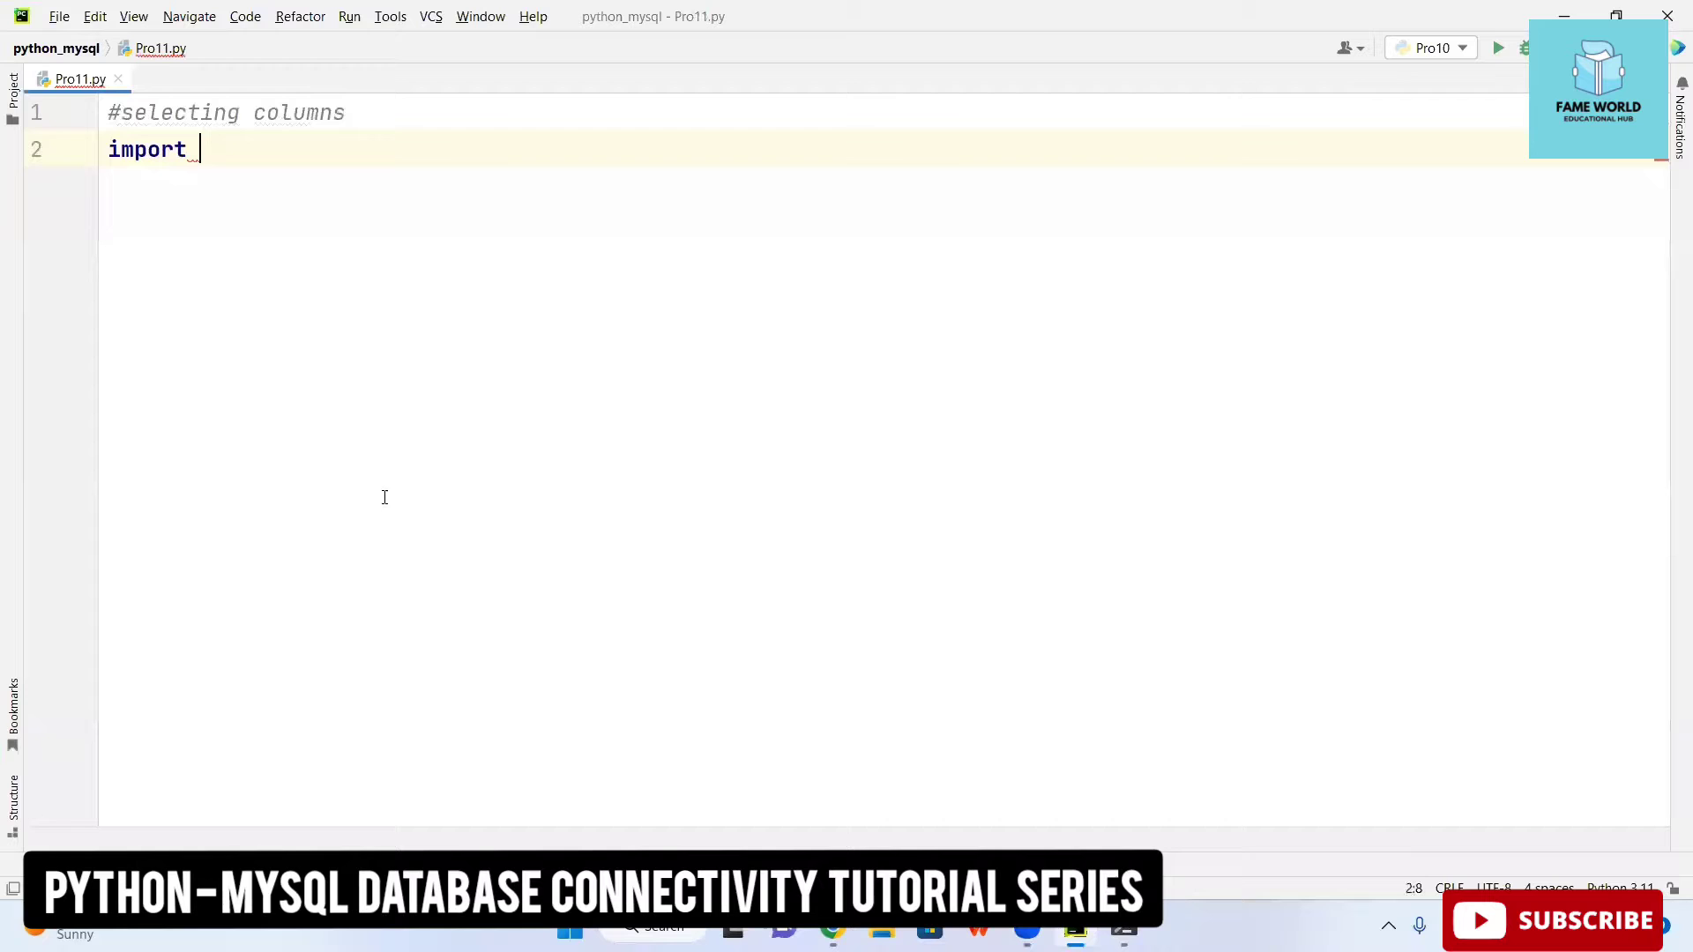
pyautogui.write('mysql.co')
pyautogui.press('Return')
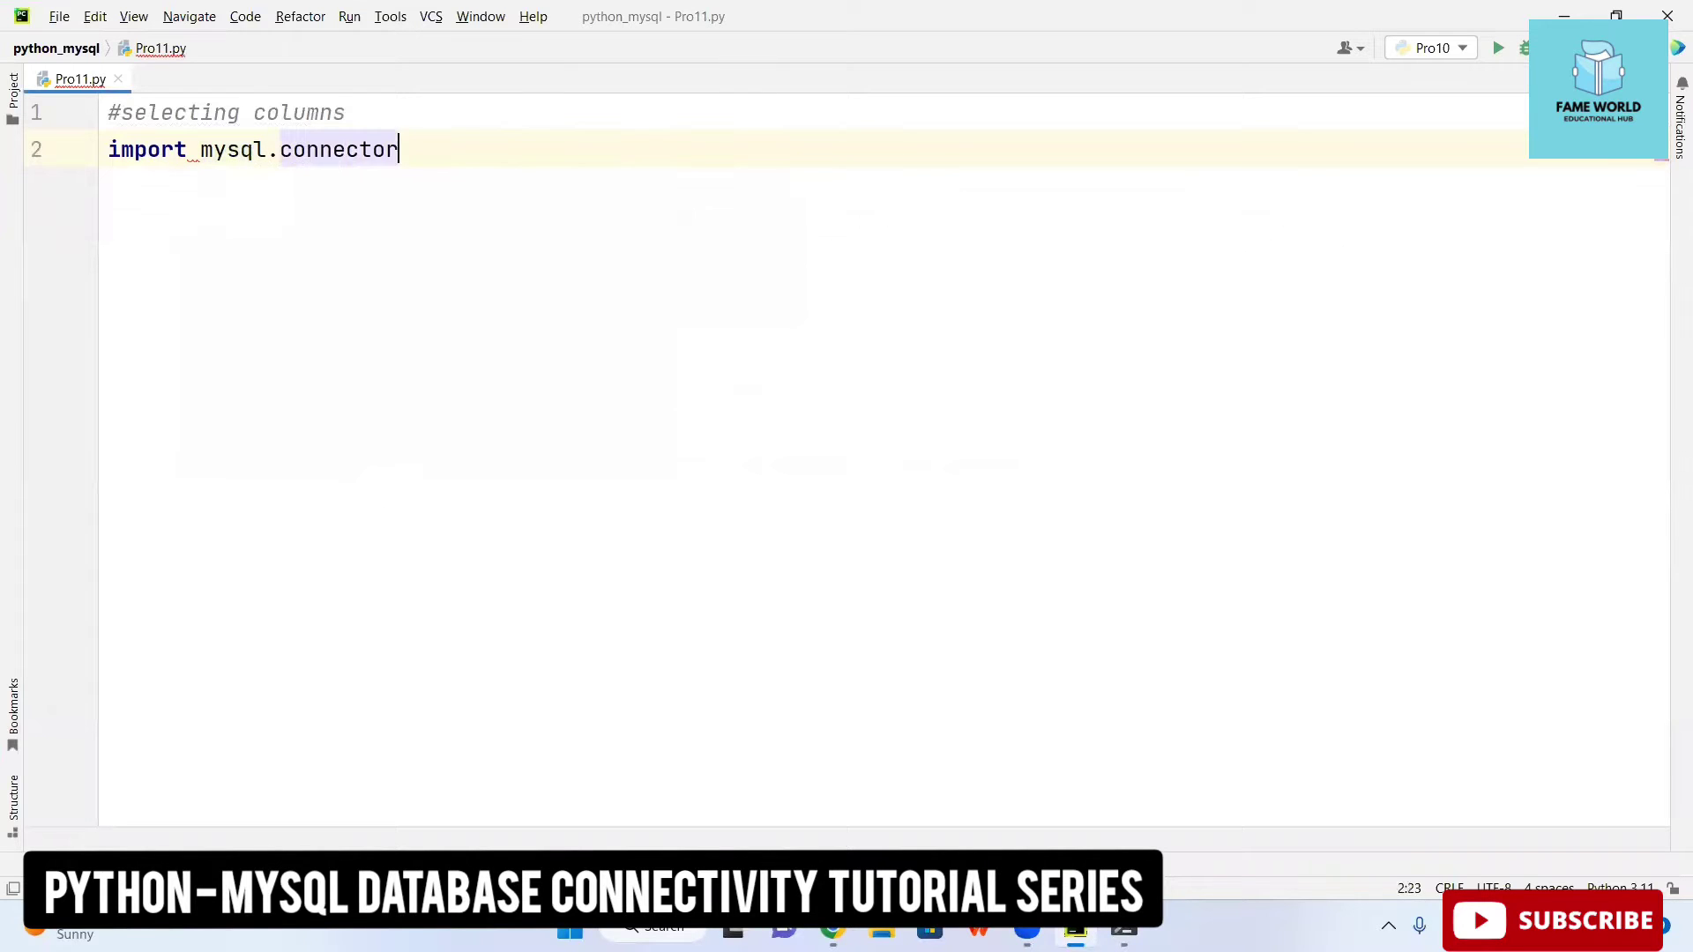
pyautogui.press('Return')
pyautogui.write('my')
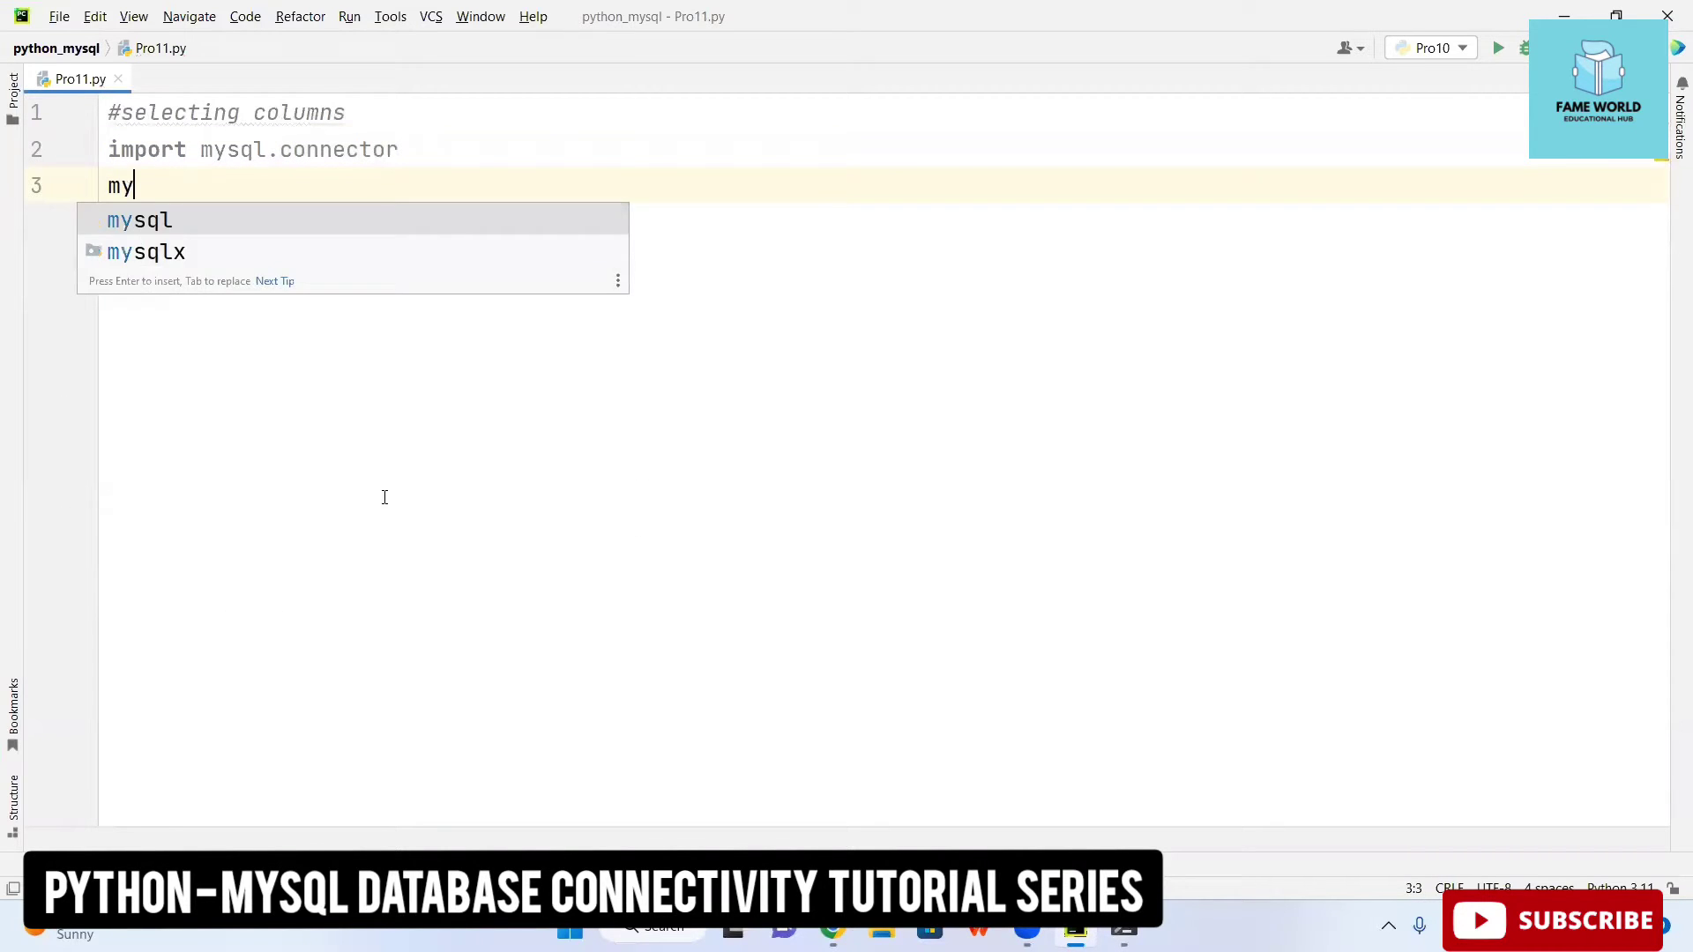
pyautogui.write('db = ')
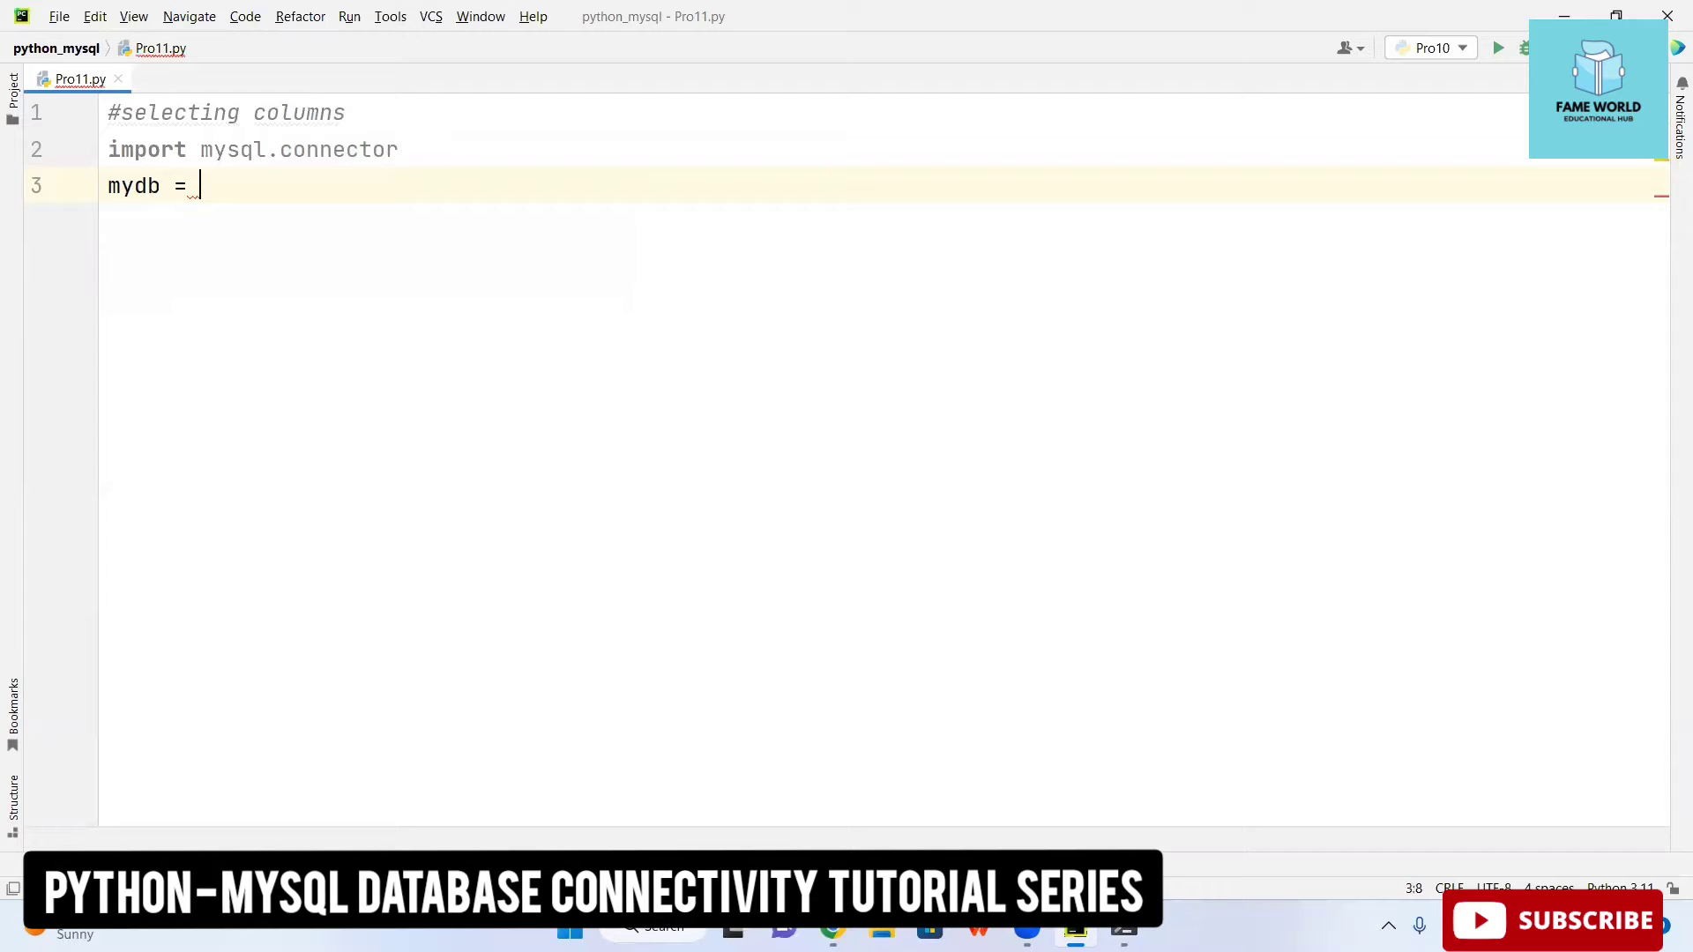
pyautogui.write('mu')
# Step: Write 'mydb = mysql.connector.connect()', undoing a wrong multiprocessing completion
pyautogui.press('Return')
pyautogui.hotkey('ctrl', 'z')
pyautogui.press('BackSpace')
pyautogui.write('ysql.c')
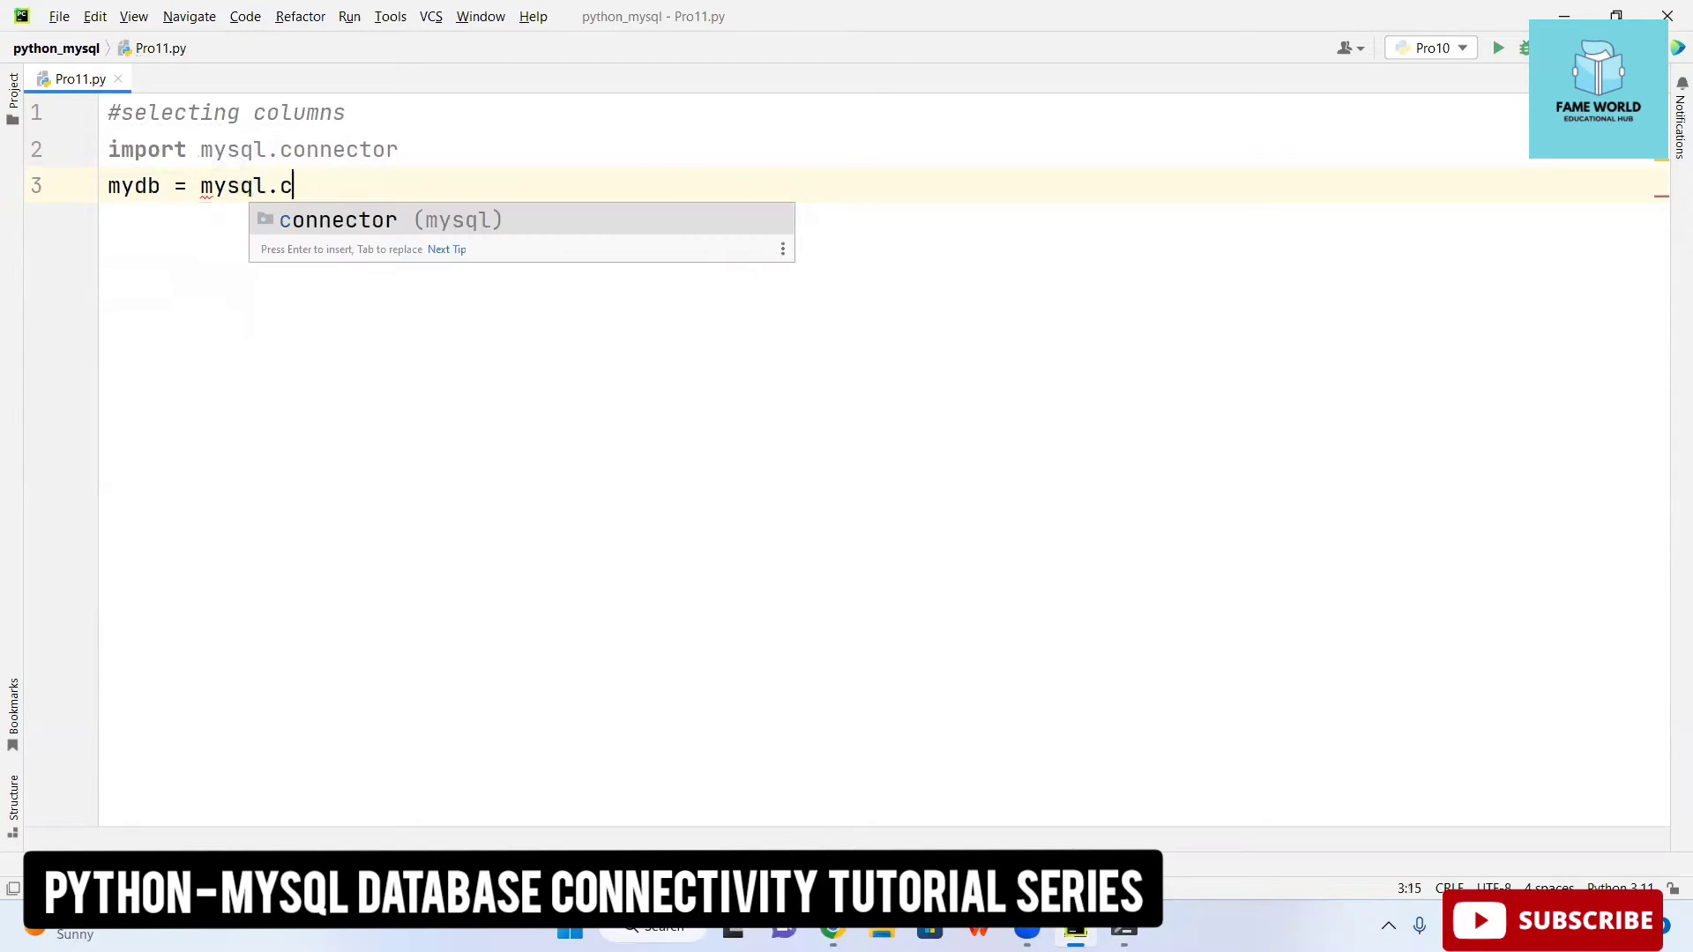
pyautogui.press('Return')
pyautogui.write('con')
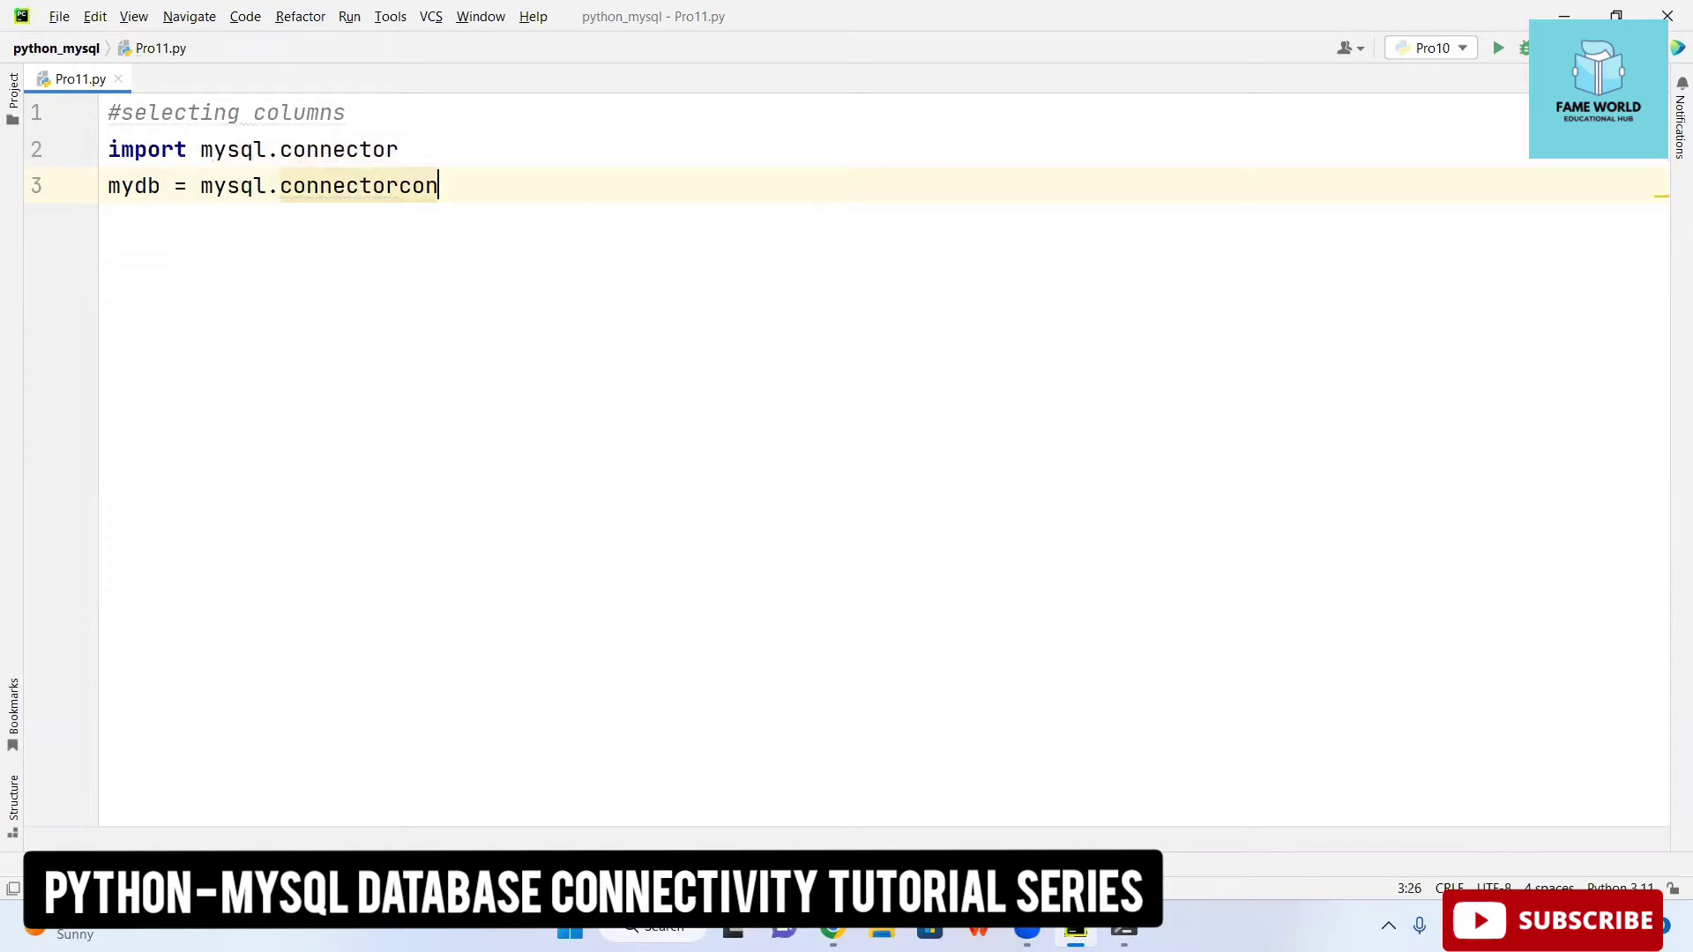
pyautogui.press('BackSpace')
pyautogui.press('BackSpace')
pyautogui.press('BackSpace')
pyautogui.write('.c')
pyautogui.press('Return')
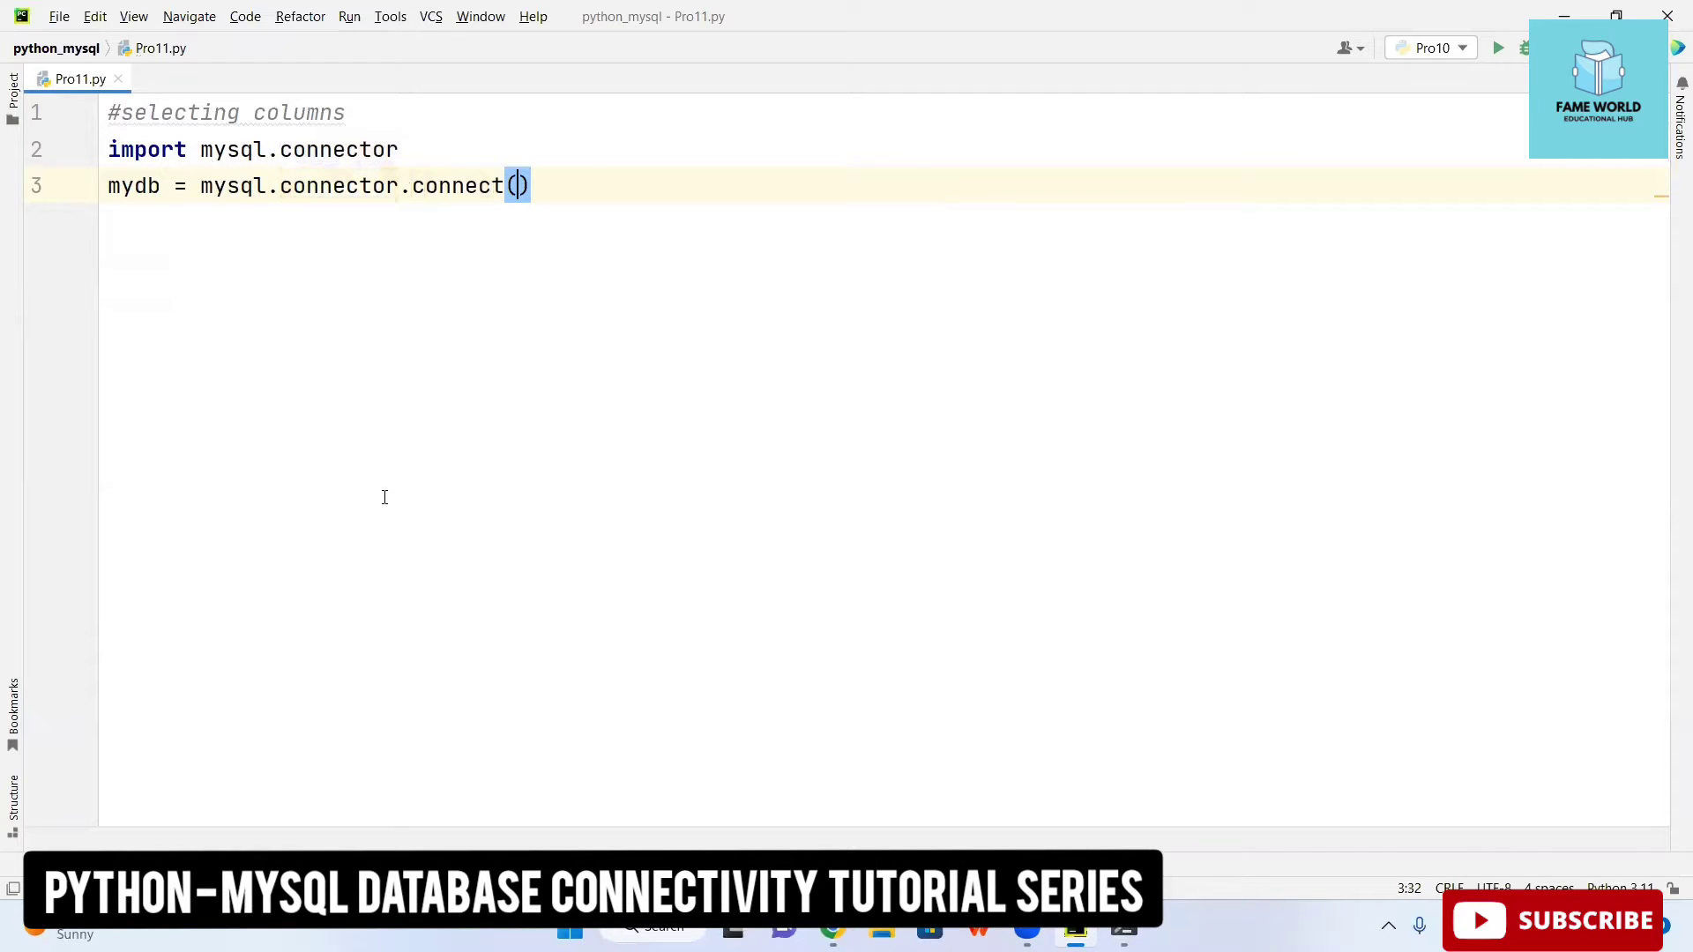
# Step: Enter connect arguments host='localhost', user='root', password='' and database='db2'
pyautogui.press('Return')
pyautogui.write('o')
pyautogui.press('BackSpace')
pyautogui.write('h')
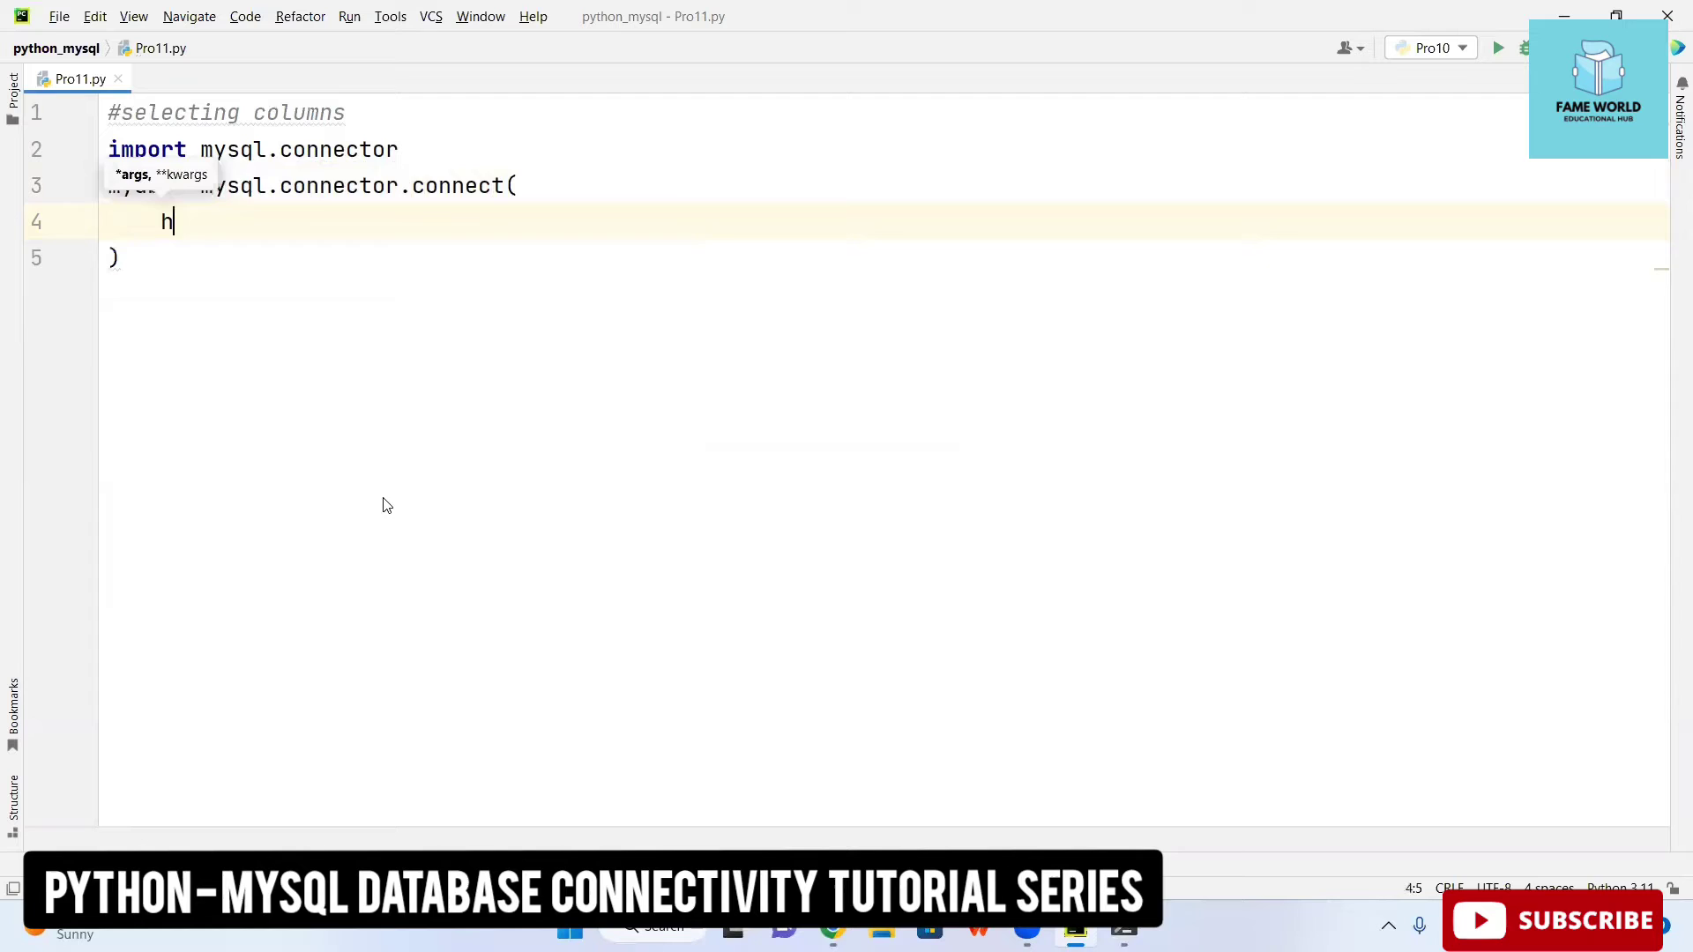
pyautogui.write("ost='loc")
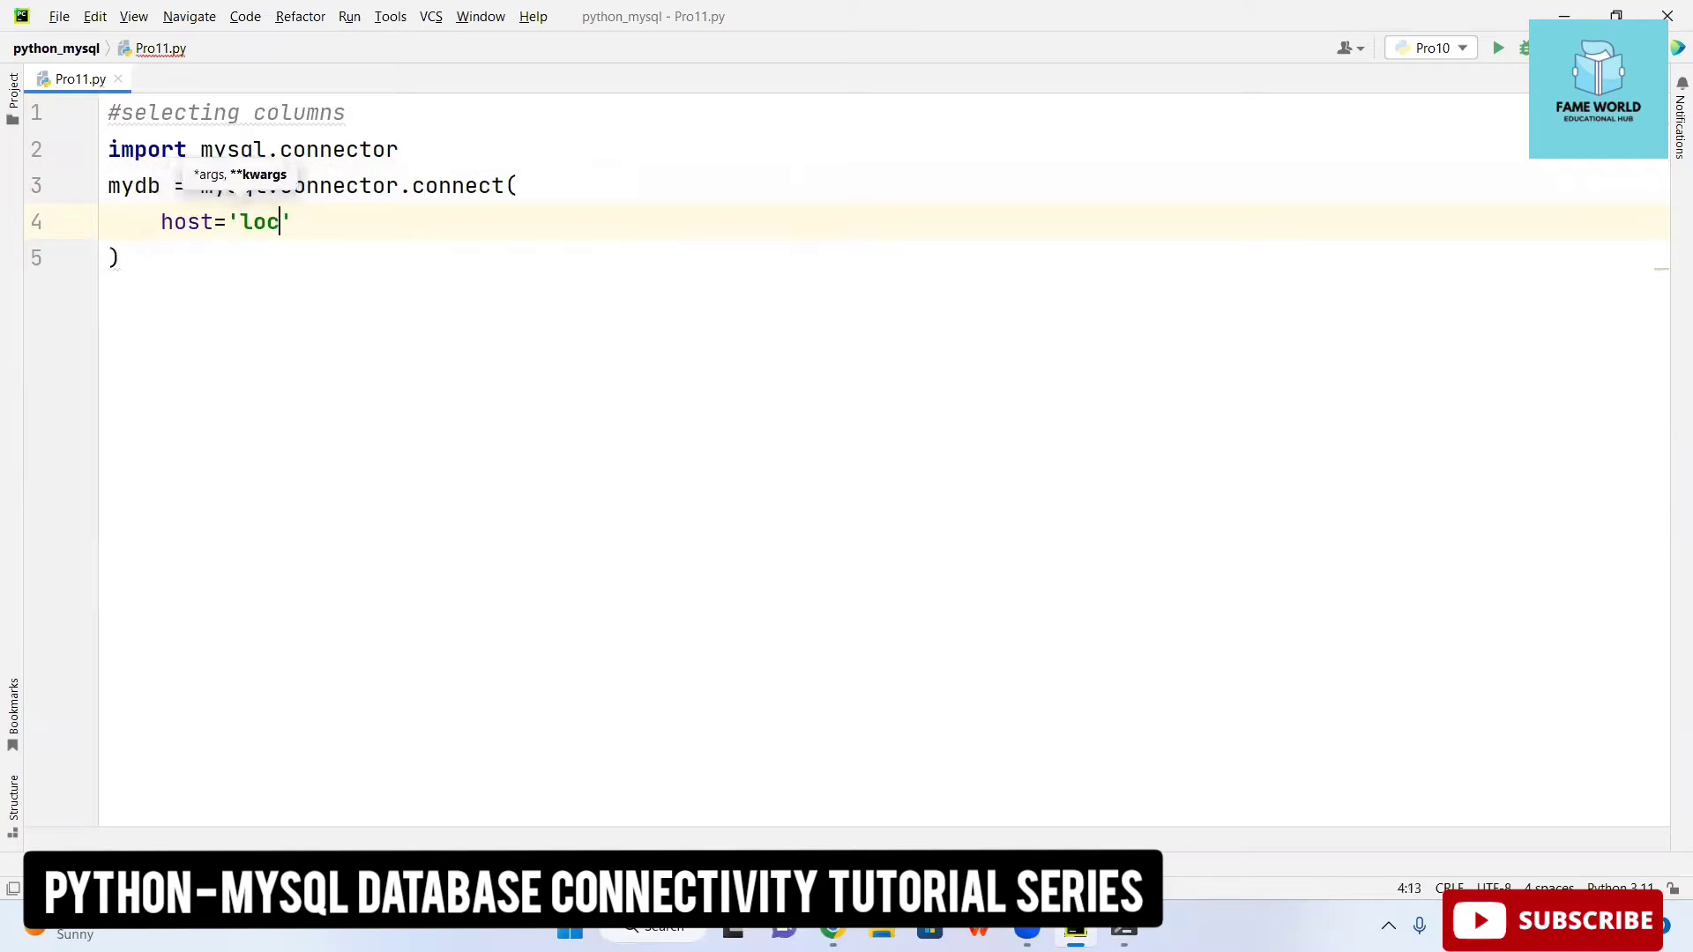
pyautogui.write("alhost',")
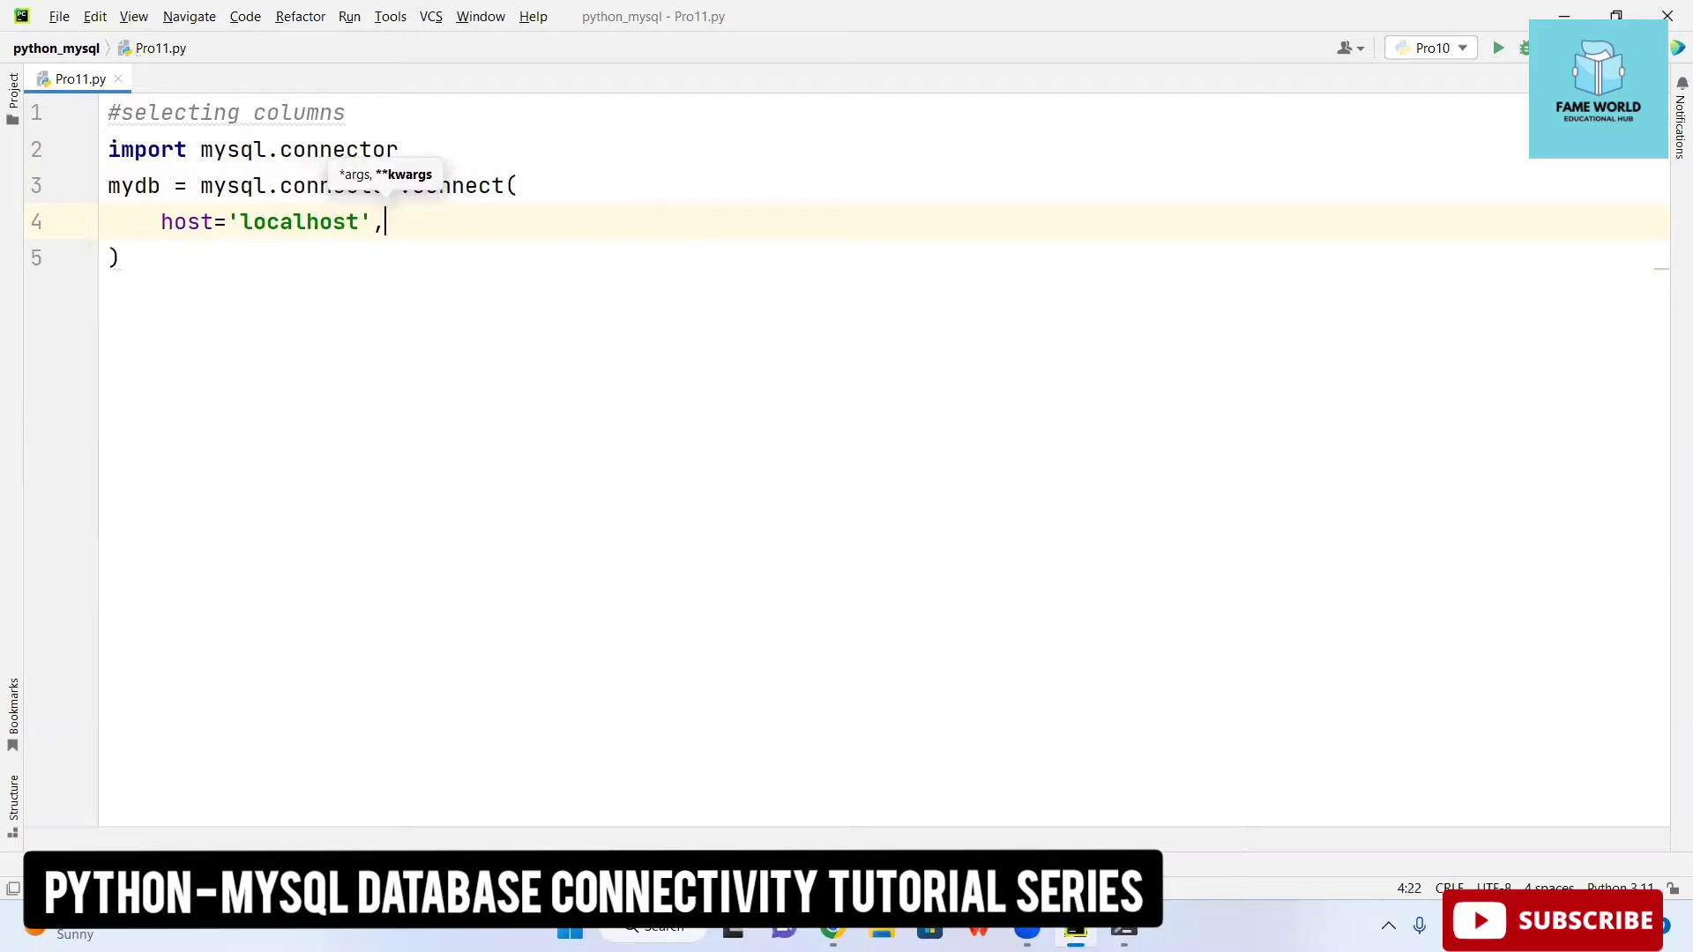
pyautogui.write("user='root'")
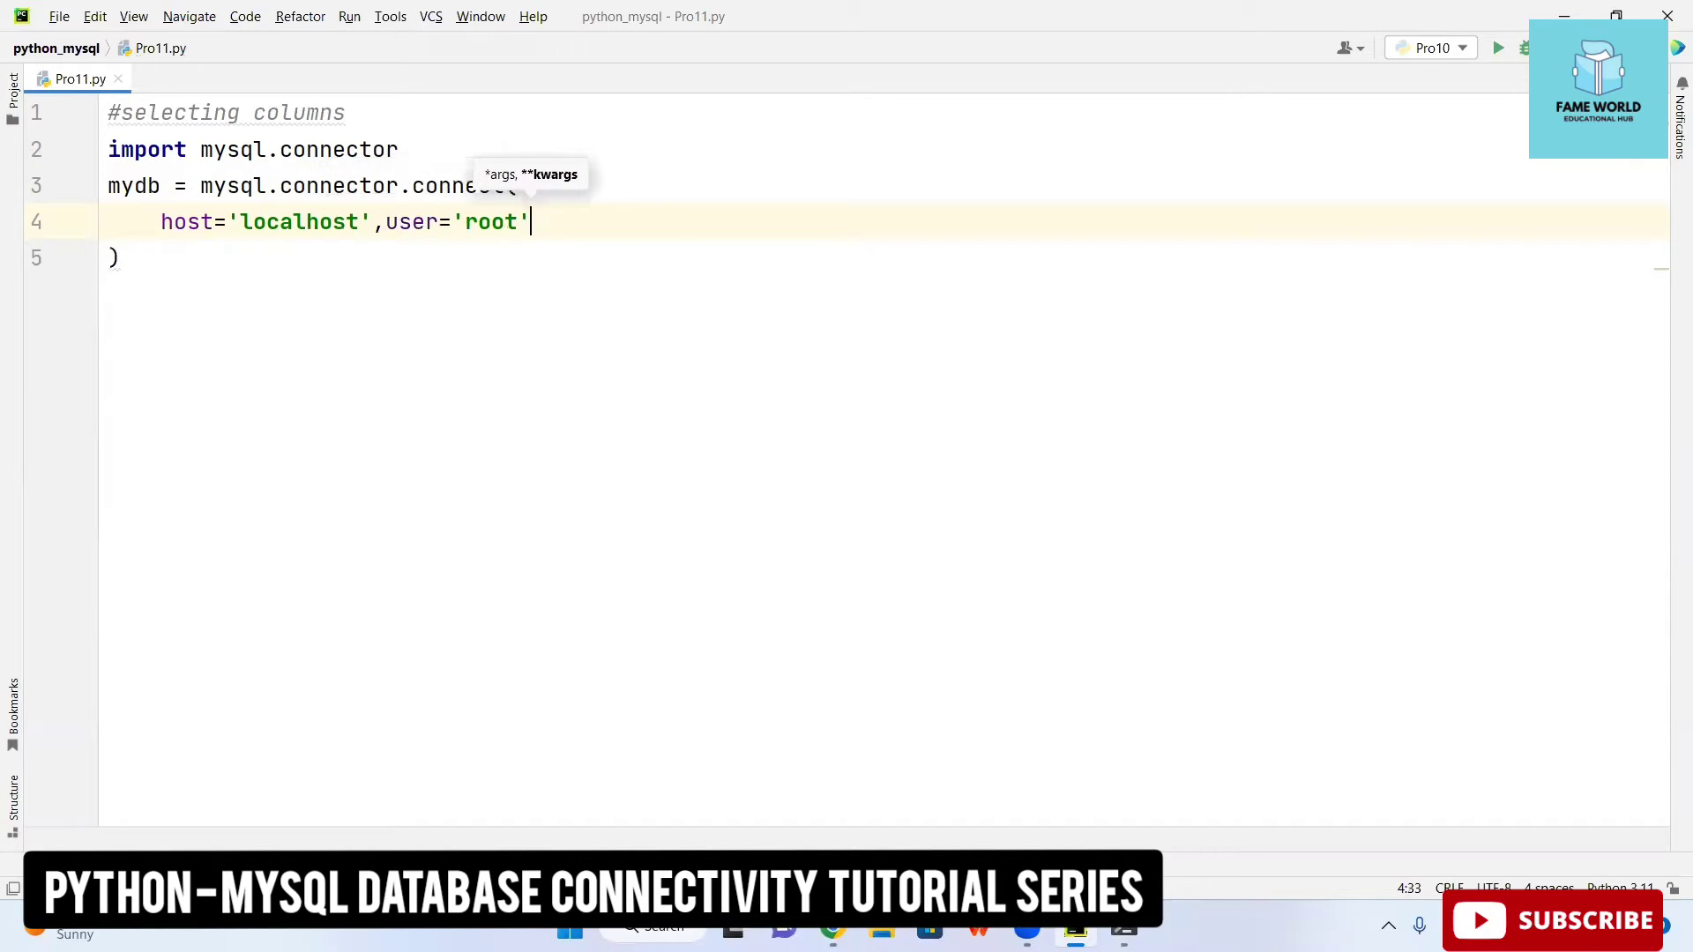
pyautogui.write(',password=')
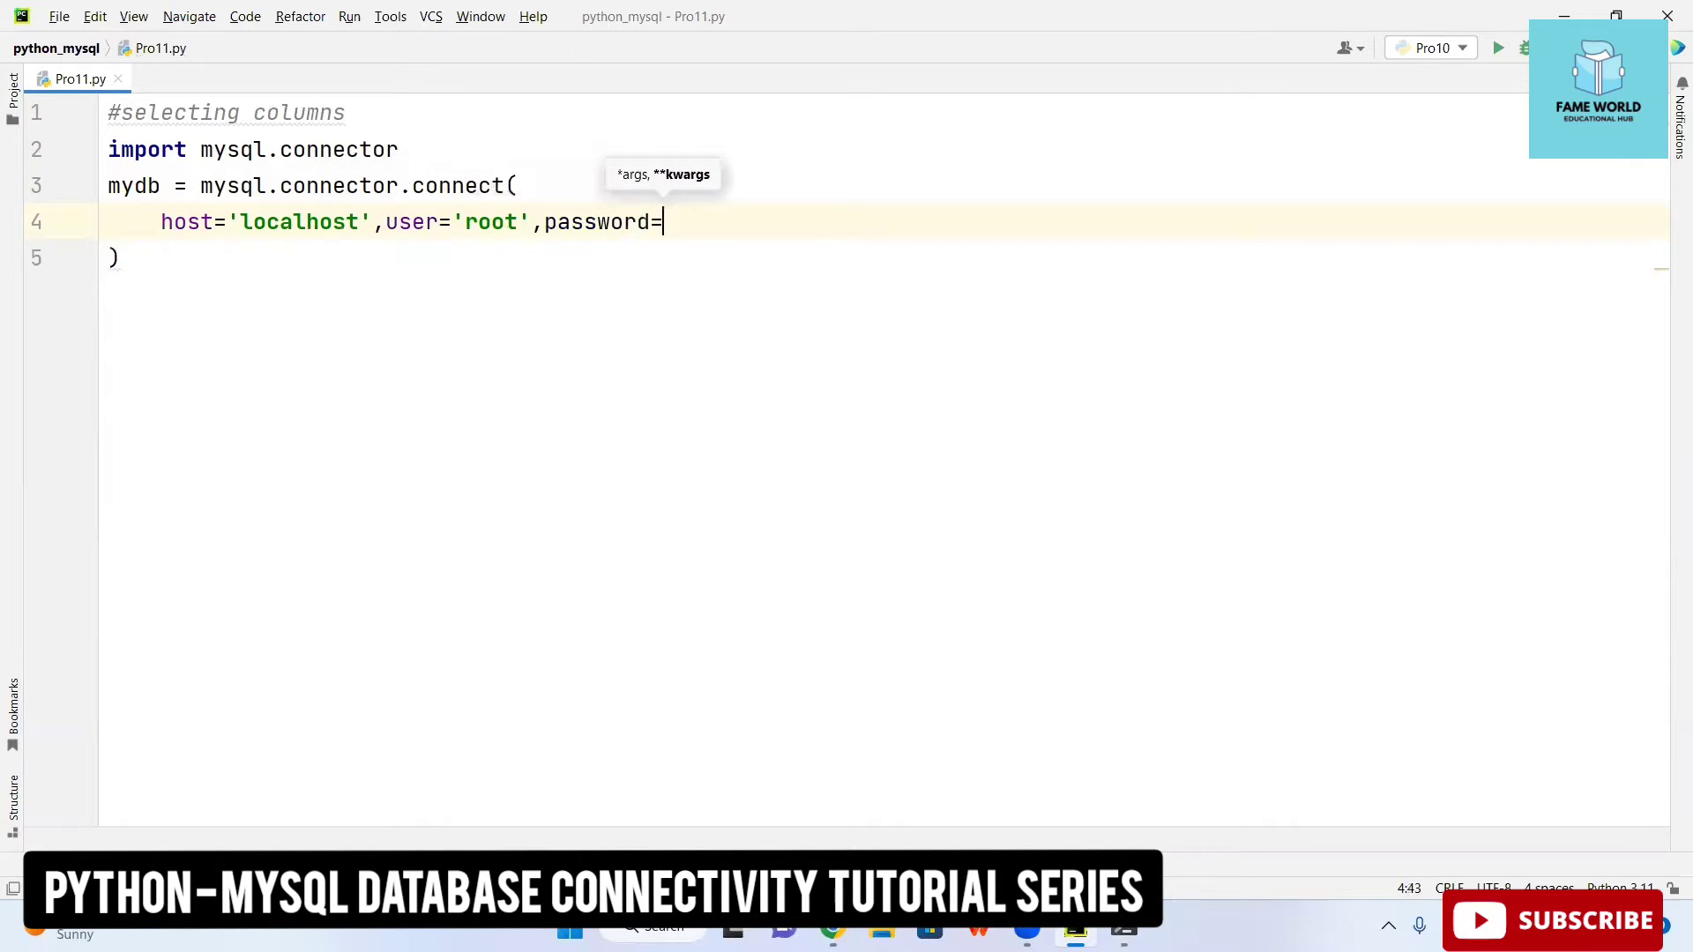
pyautogui.write("'")
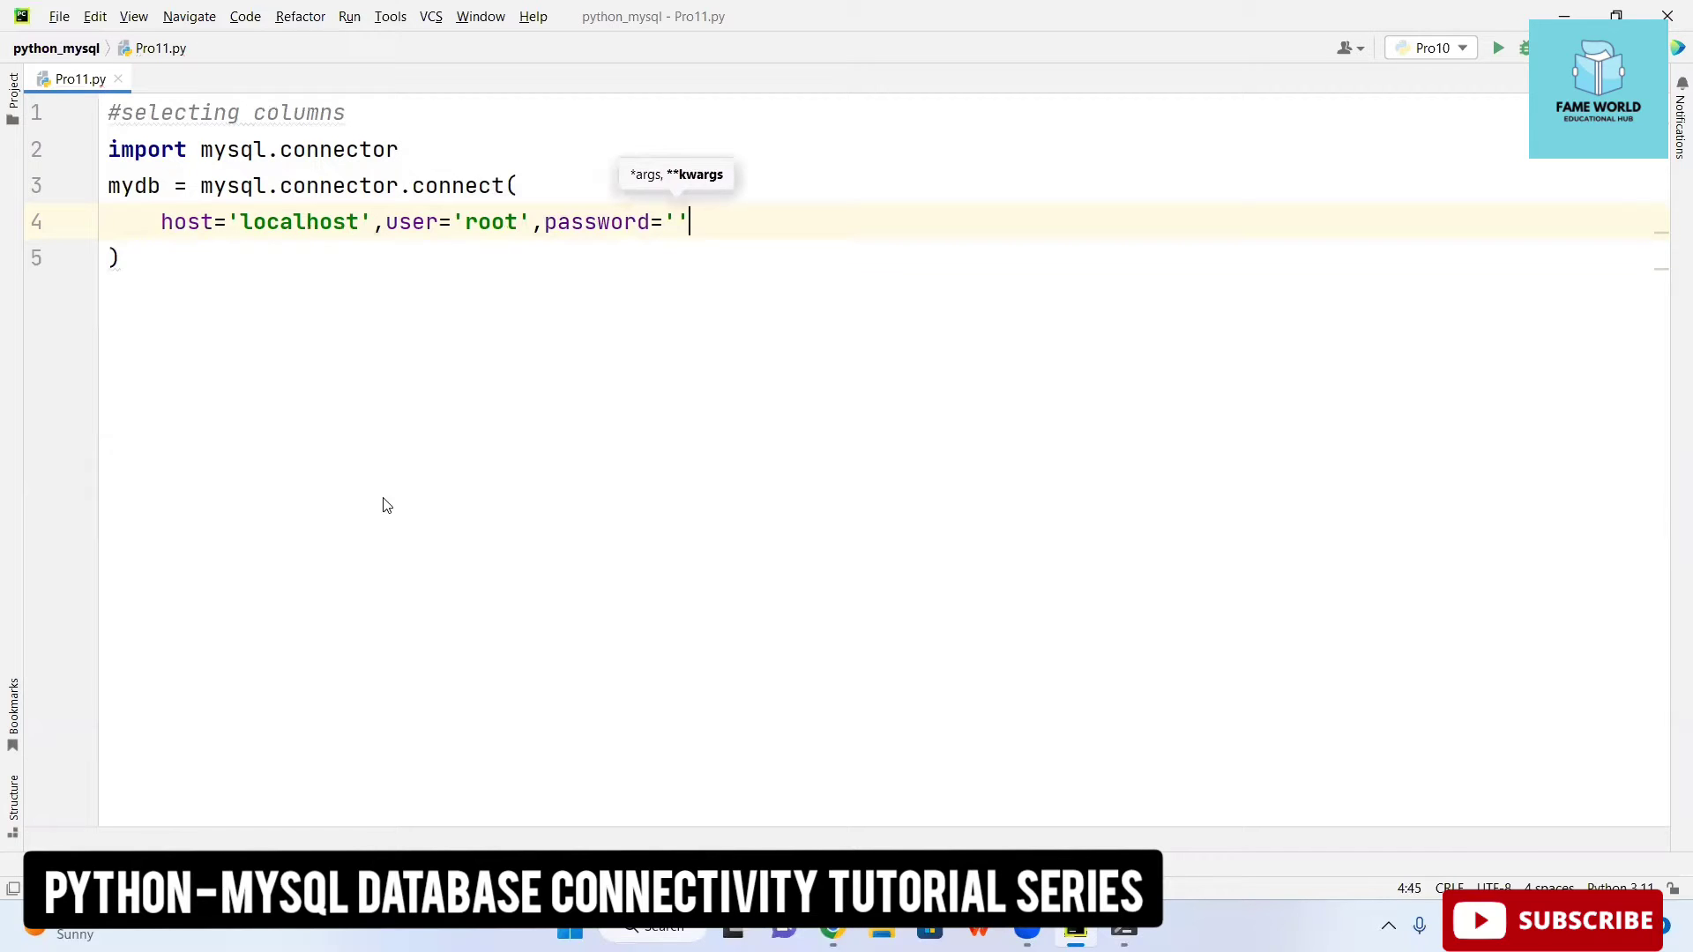
pyautogui.write("',")
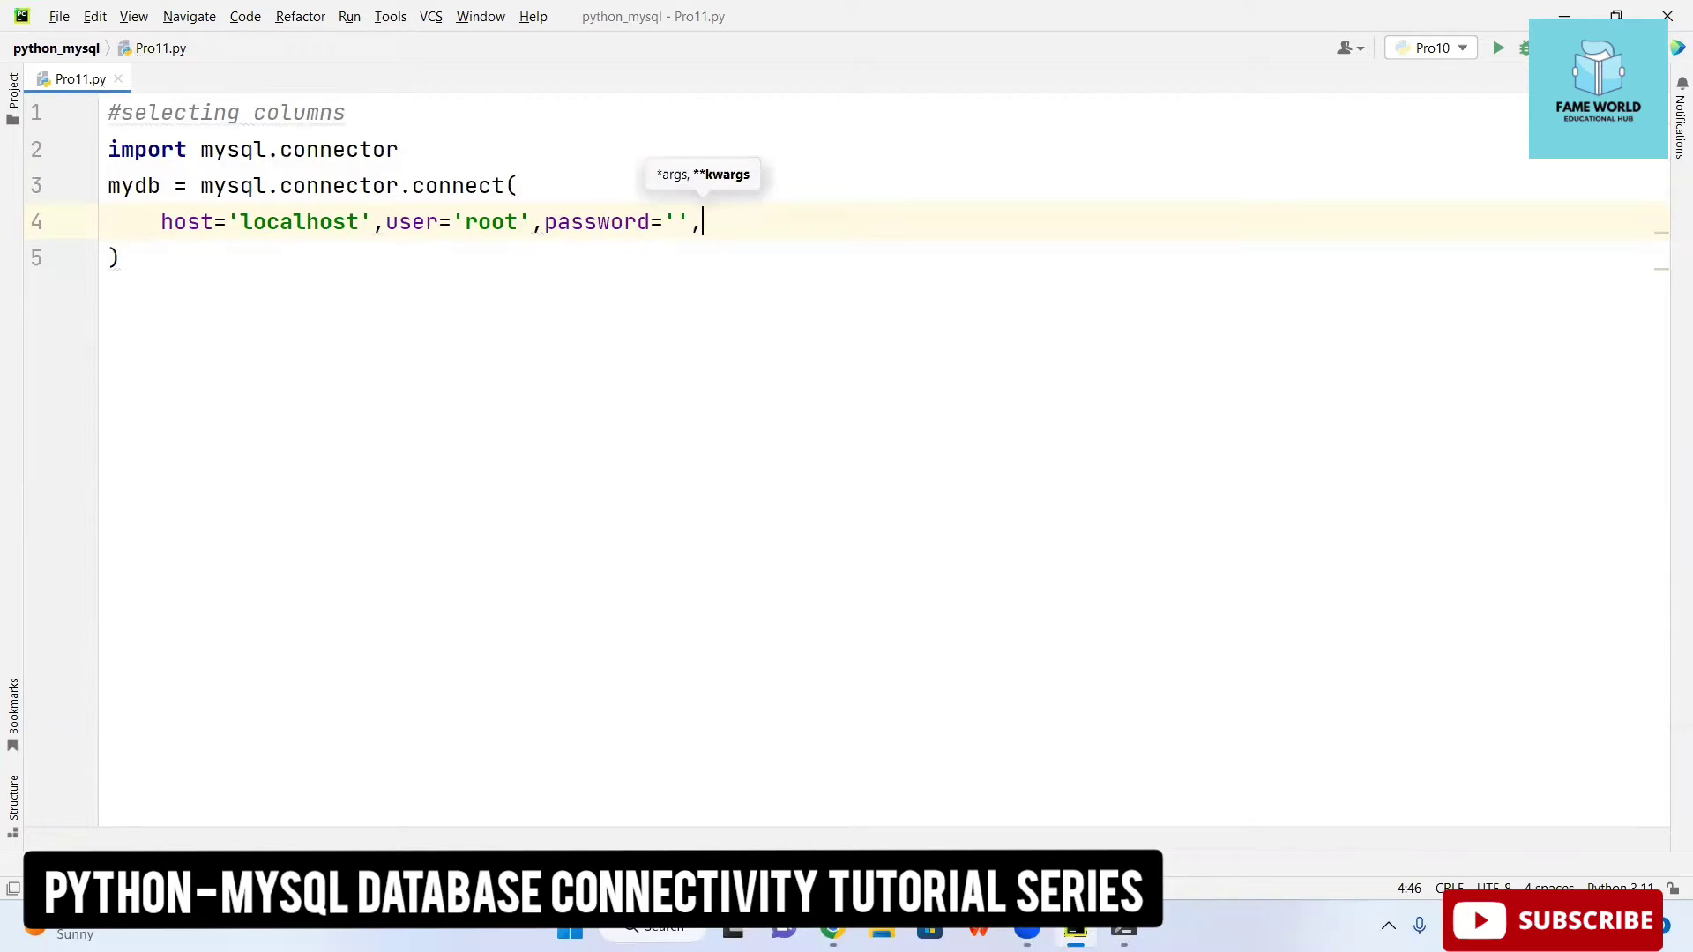
pyautogui.write('dabase')
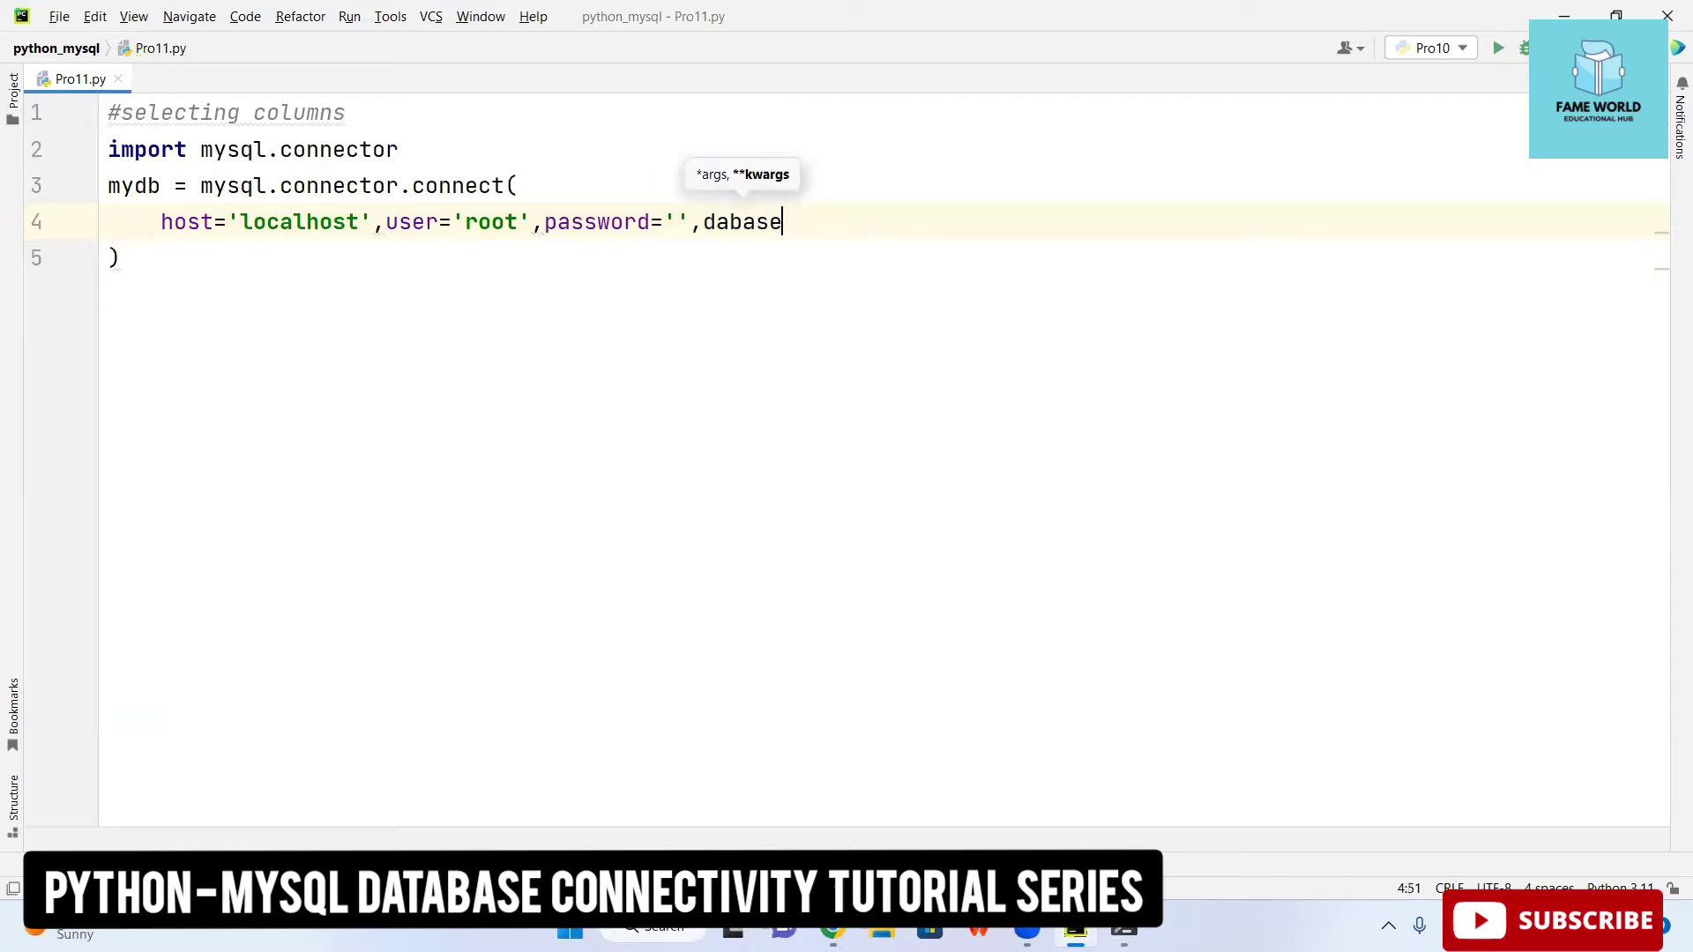
pyautogui.press('BackSpace')
pyautogui.press('BackSpace')
pyautogui.press('BackSpace')
pyautogui.press('BackSpace')
pyautogui.write('tab')
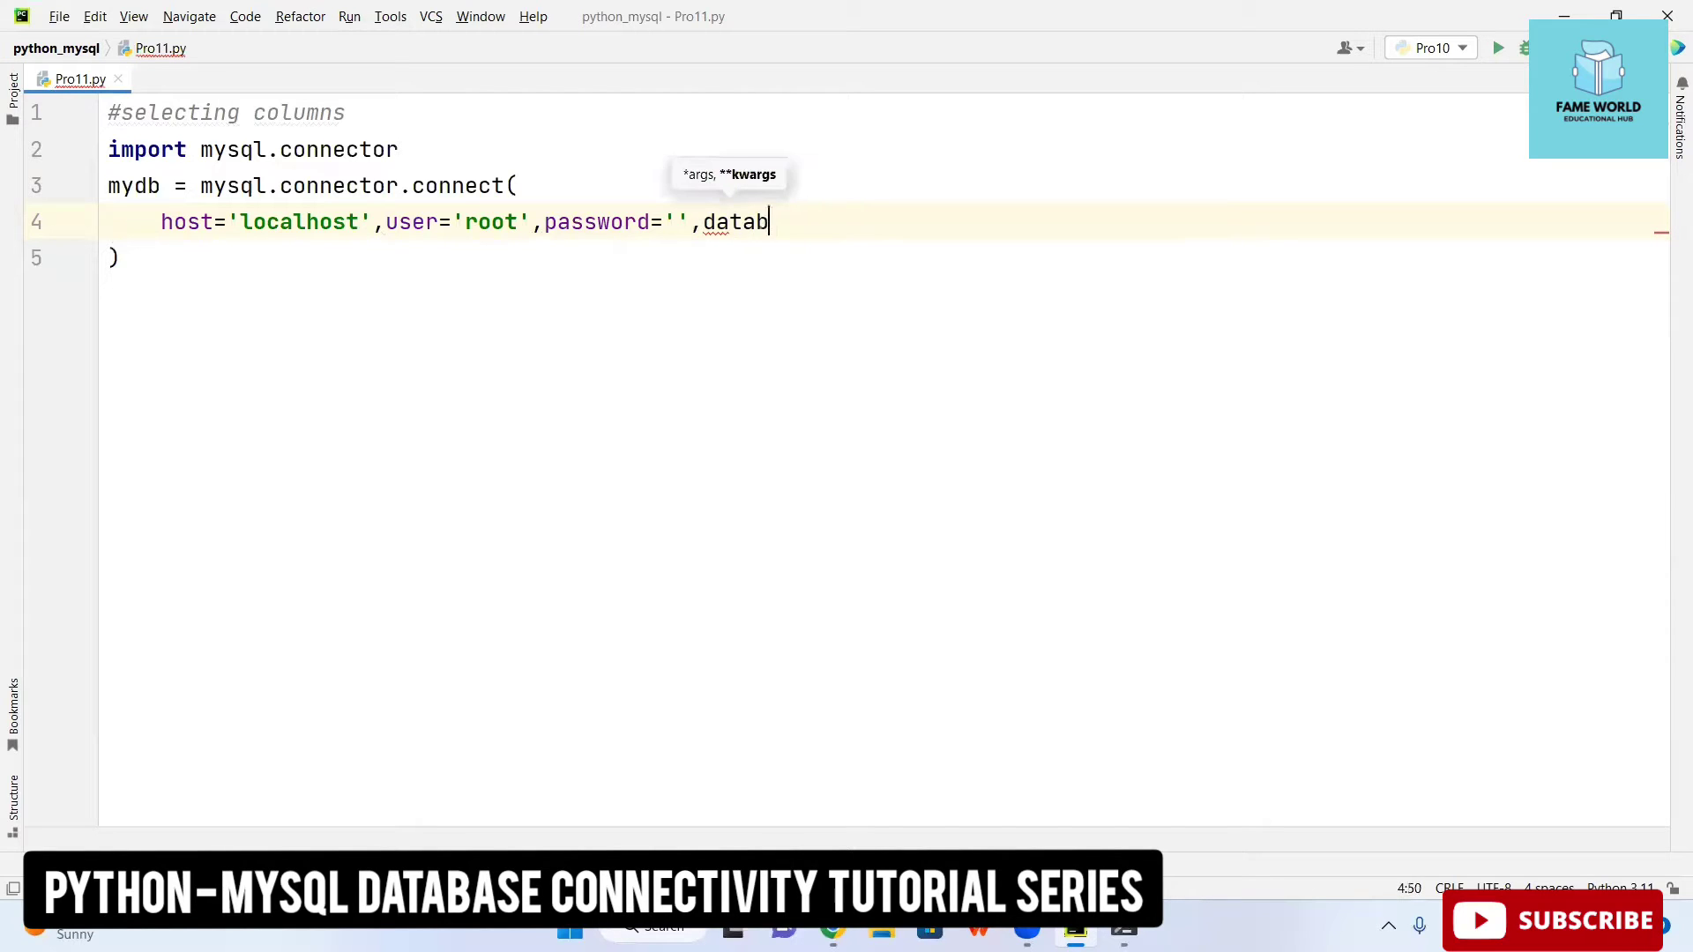
pyautogui.write("ase='")
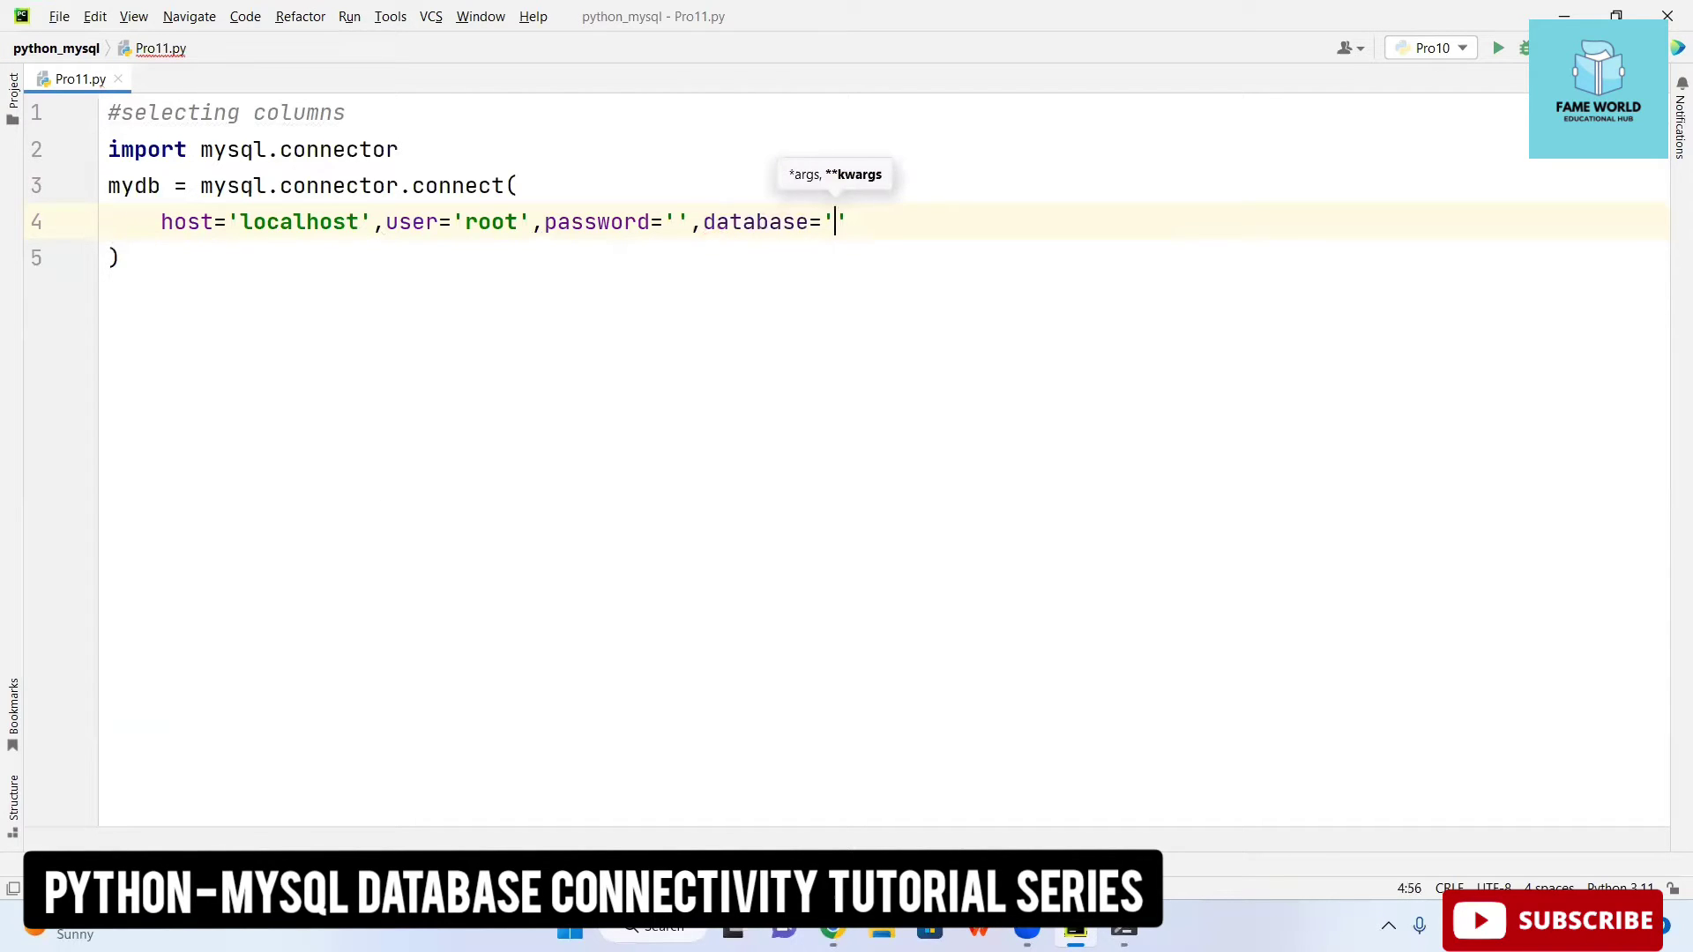
pyautogui.write("db2'")
# Step: Put the closing parenthesis on its own line and start a new line
pyautogui.press('Home')
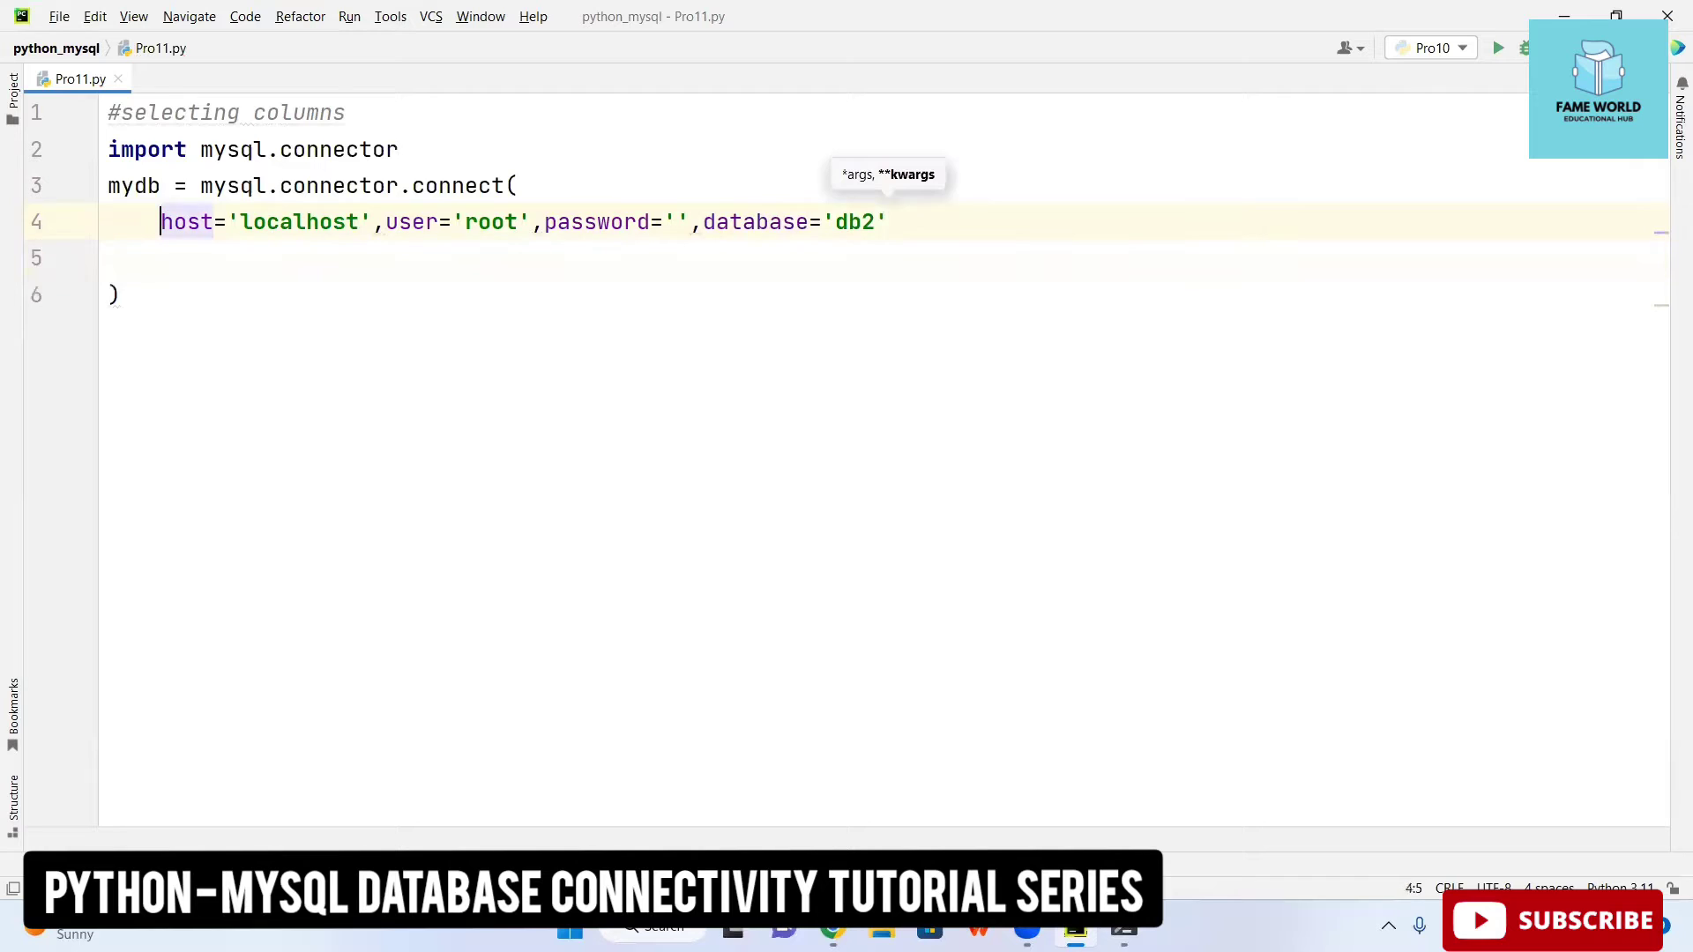
pyautogui.press('End')
pyautogui.press('Return')
pyautogui.press('Down')
pyautogui.press('Up')
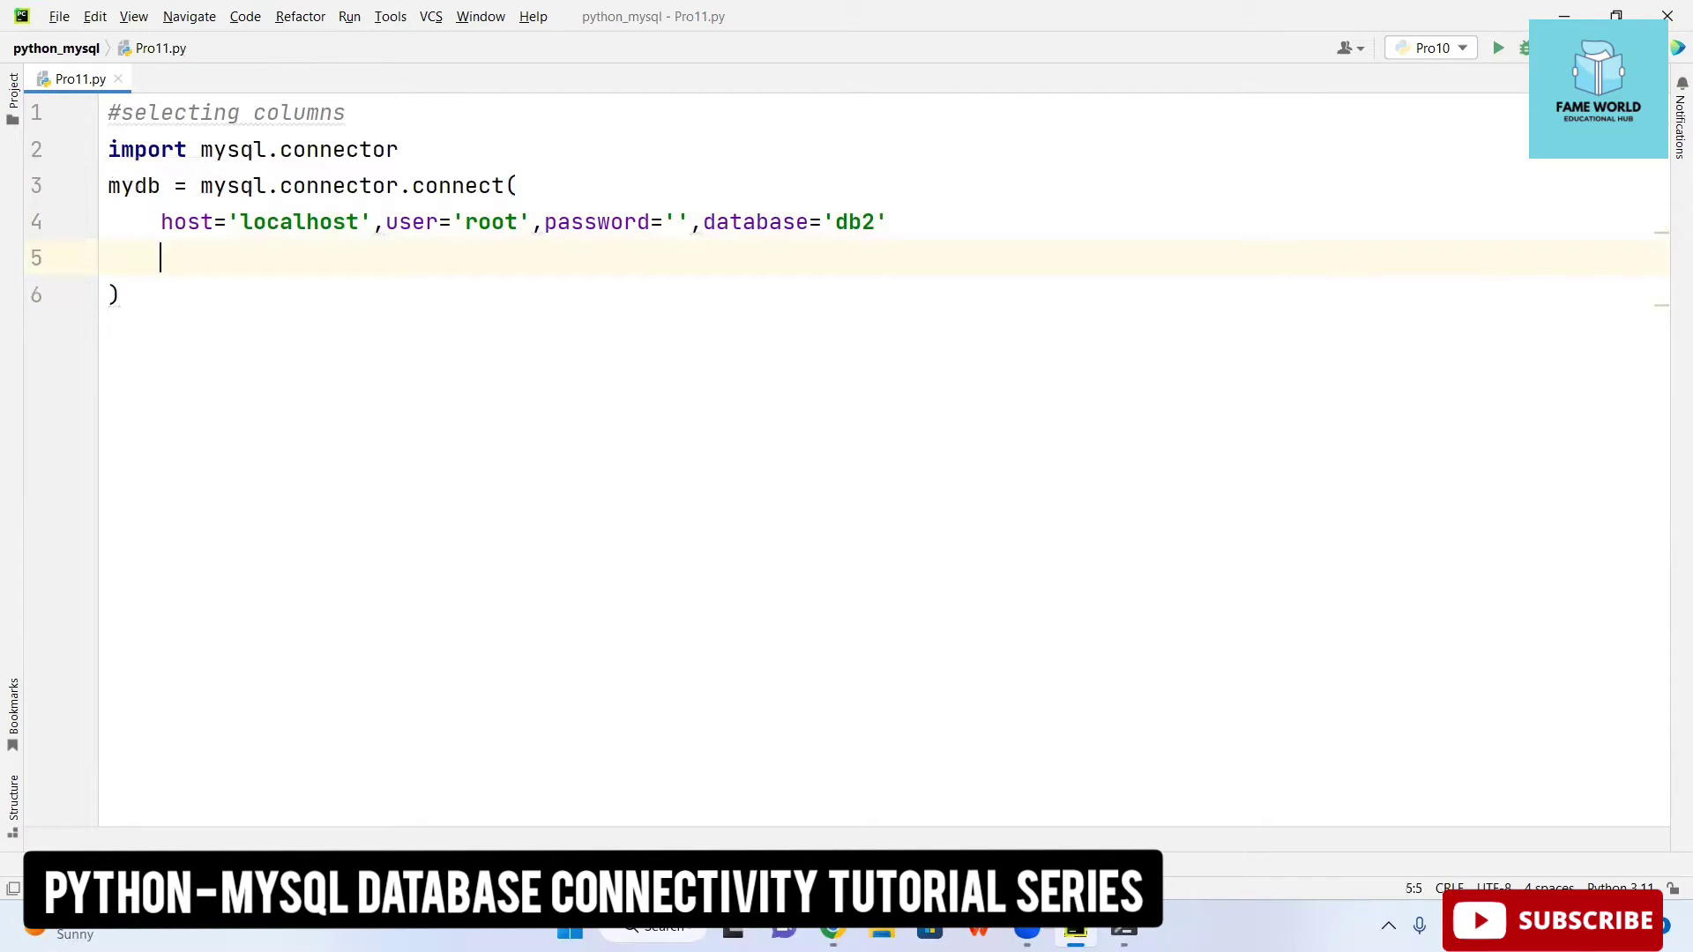
pyautogui.press('BackSpace')
pyautogui.press('Down')
pyautogui.press('Return')
pyautogui.write('cur = my')
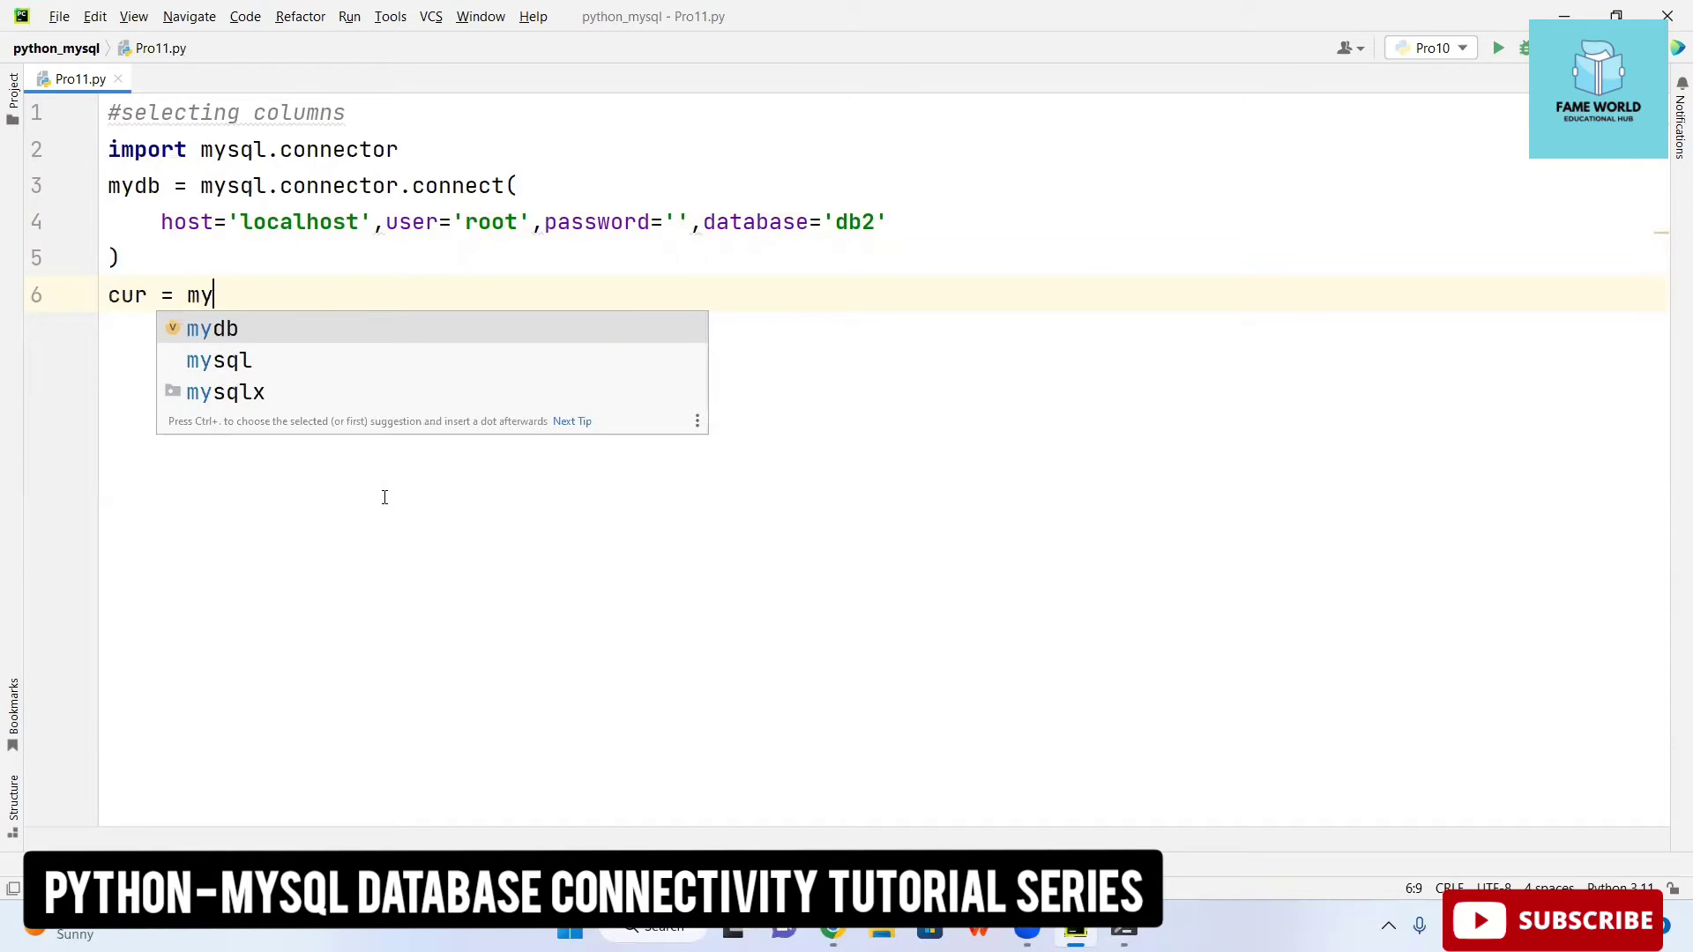
pyautogui.write('db.co')
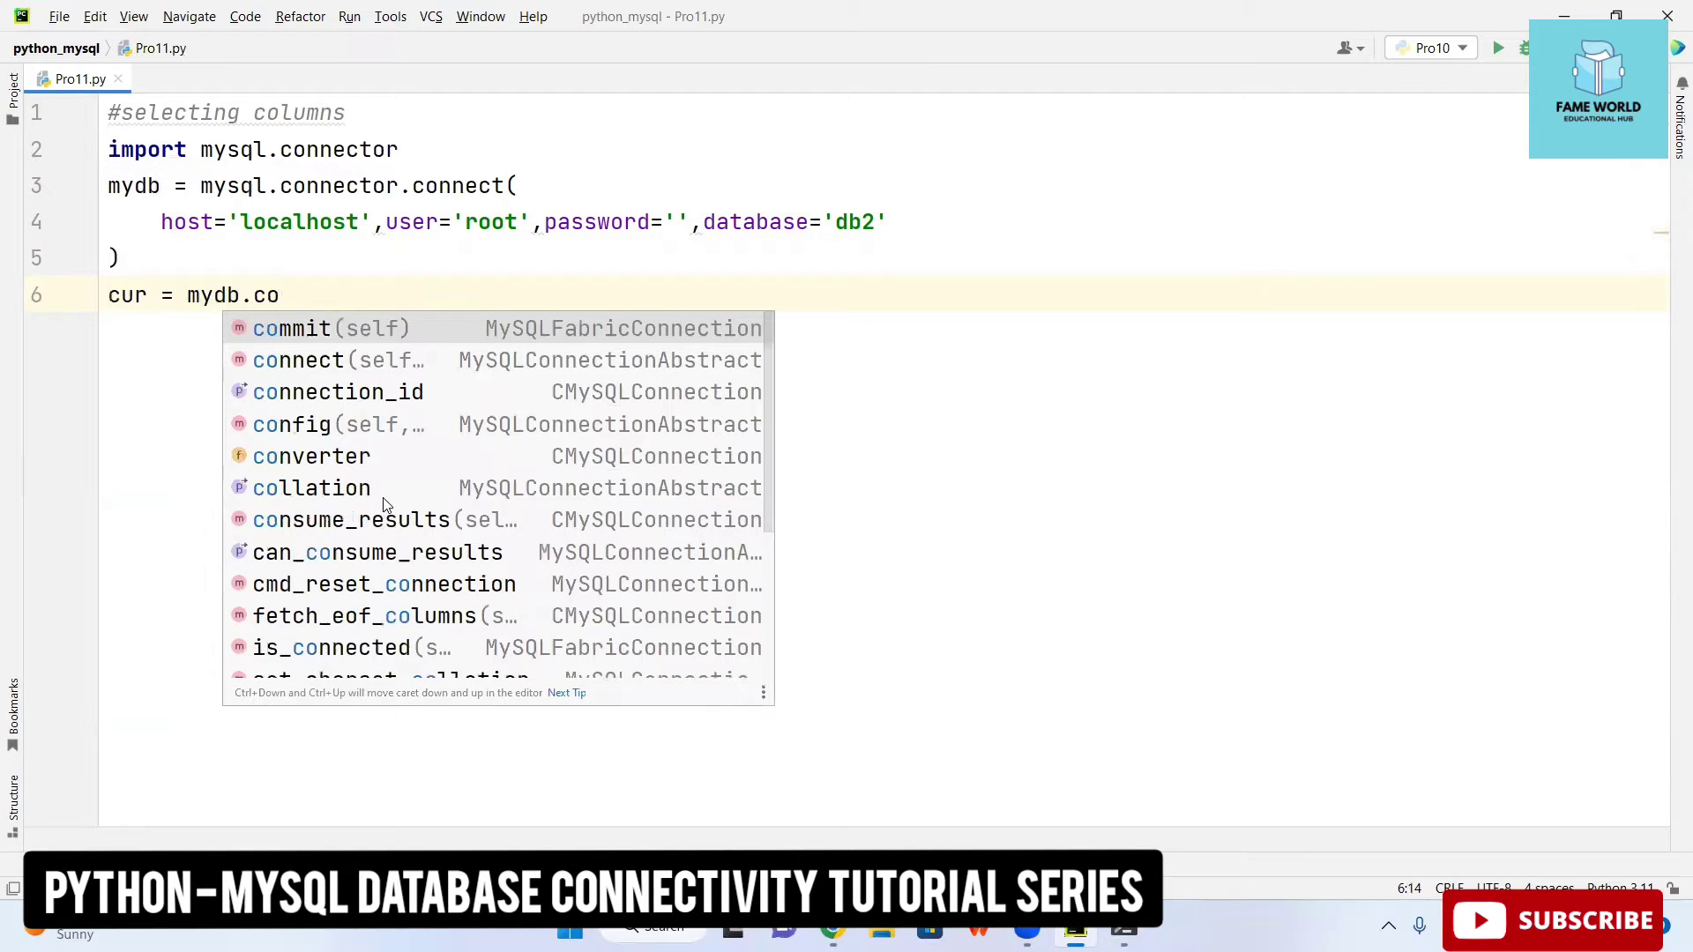
pyautogui.write('ns')
# Step: Add 'cur = mydb.cursor()', replacing a wrong consume_results completion
pyautogui.press('Return')
pyautogui.press('BackSpace')
pyautogui.press('BackSpace')
pyautogui.press('BackSpace')
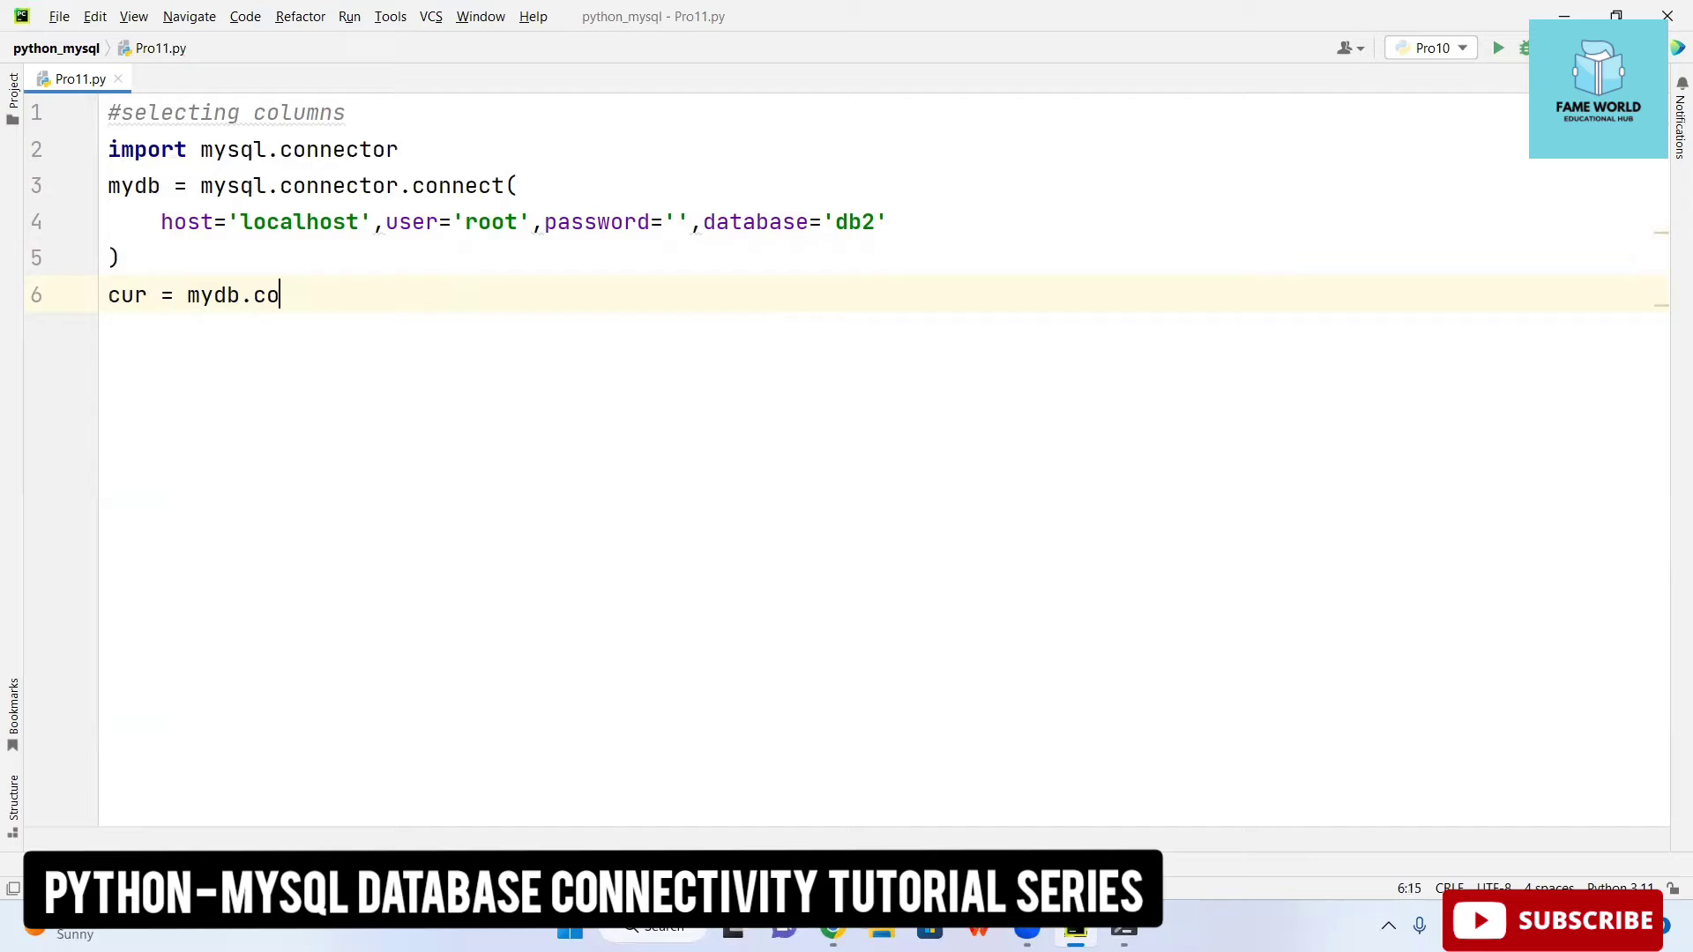
pyautogui.press('BackSpace')
pyautogui.write('ur')
pyautogui.press('Return')
pyautogui.press('Return')
pyautogui.write('cur.')
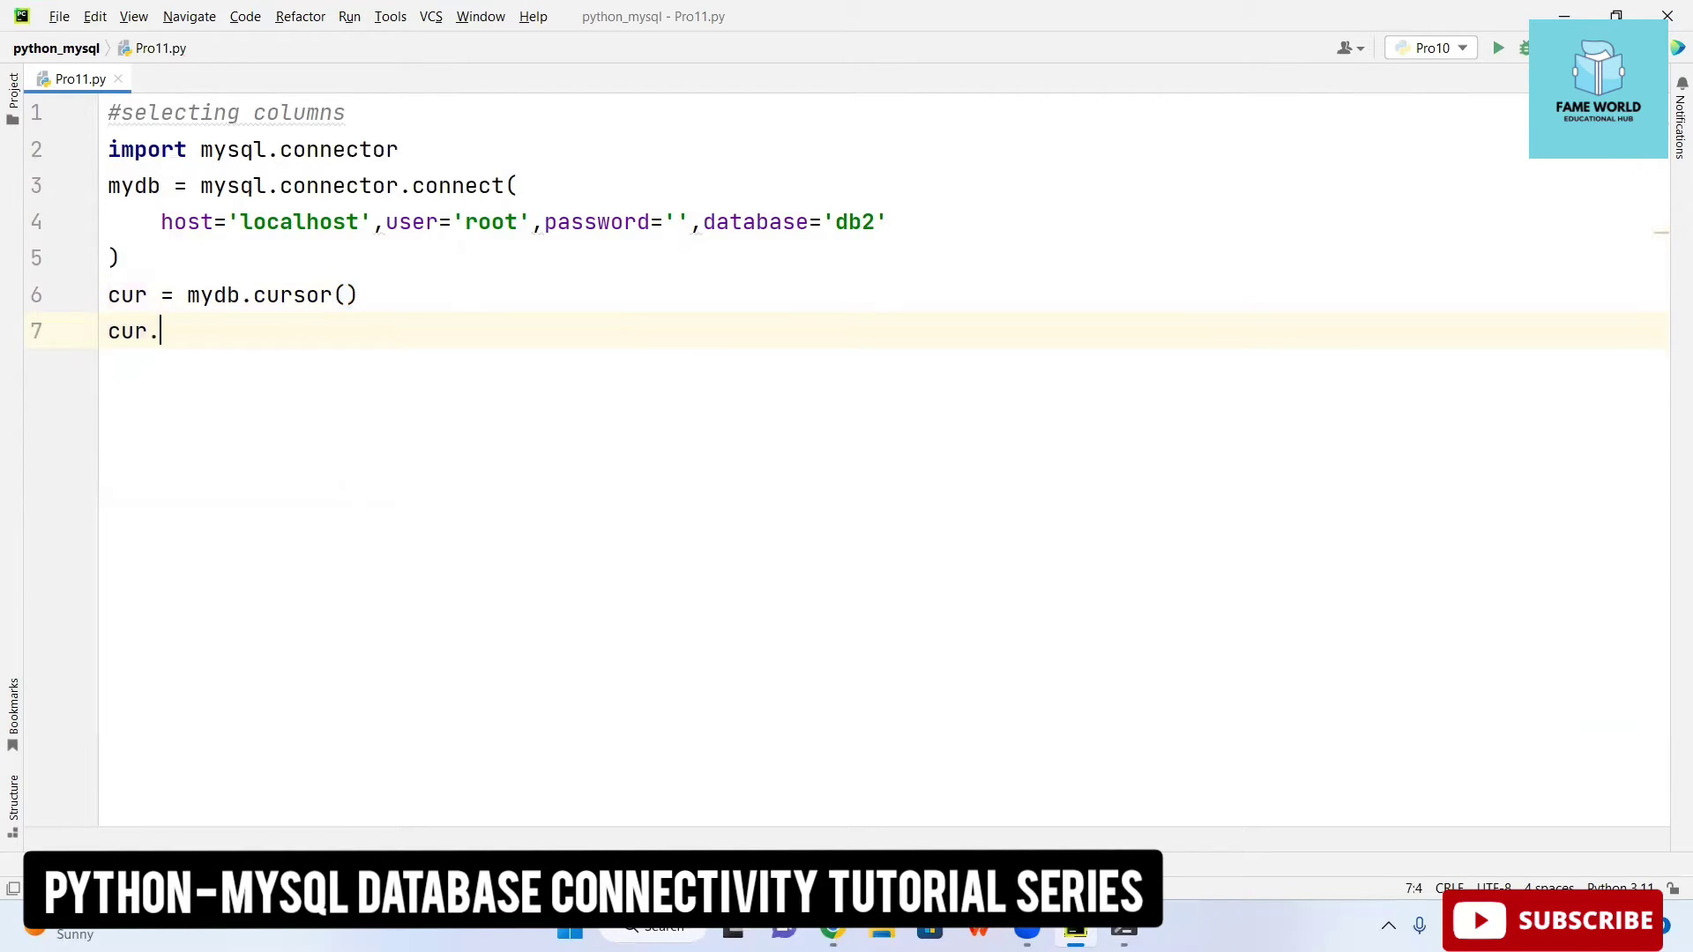
pyautogui.write('ex')
# Step: Add 'cur.execute("SELECT title,price from book")' and start a new line
pyautogui.press('Return')
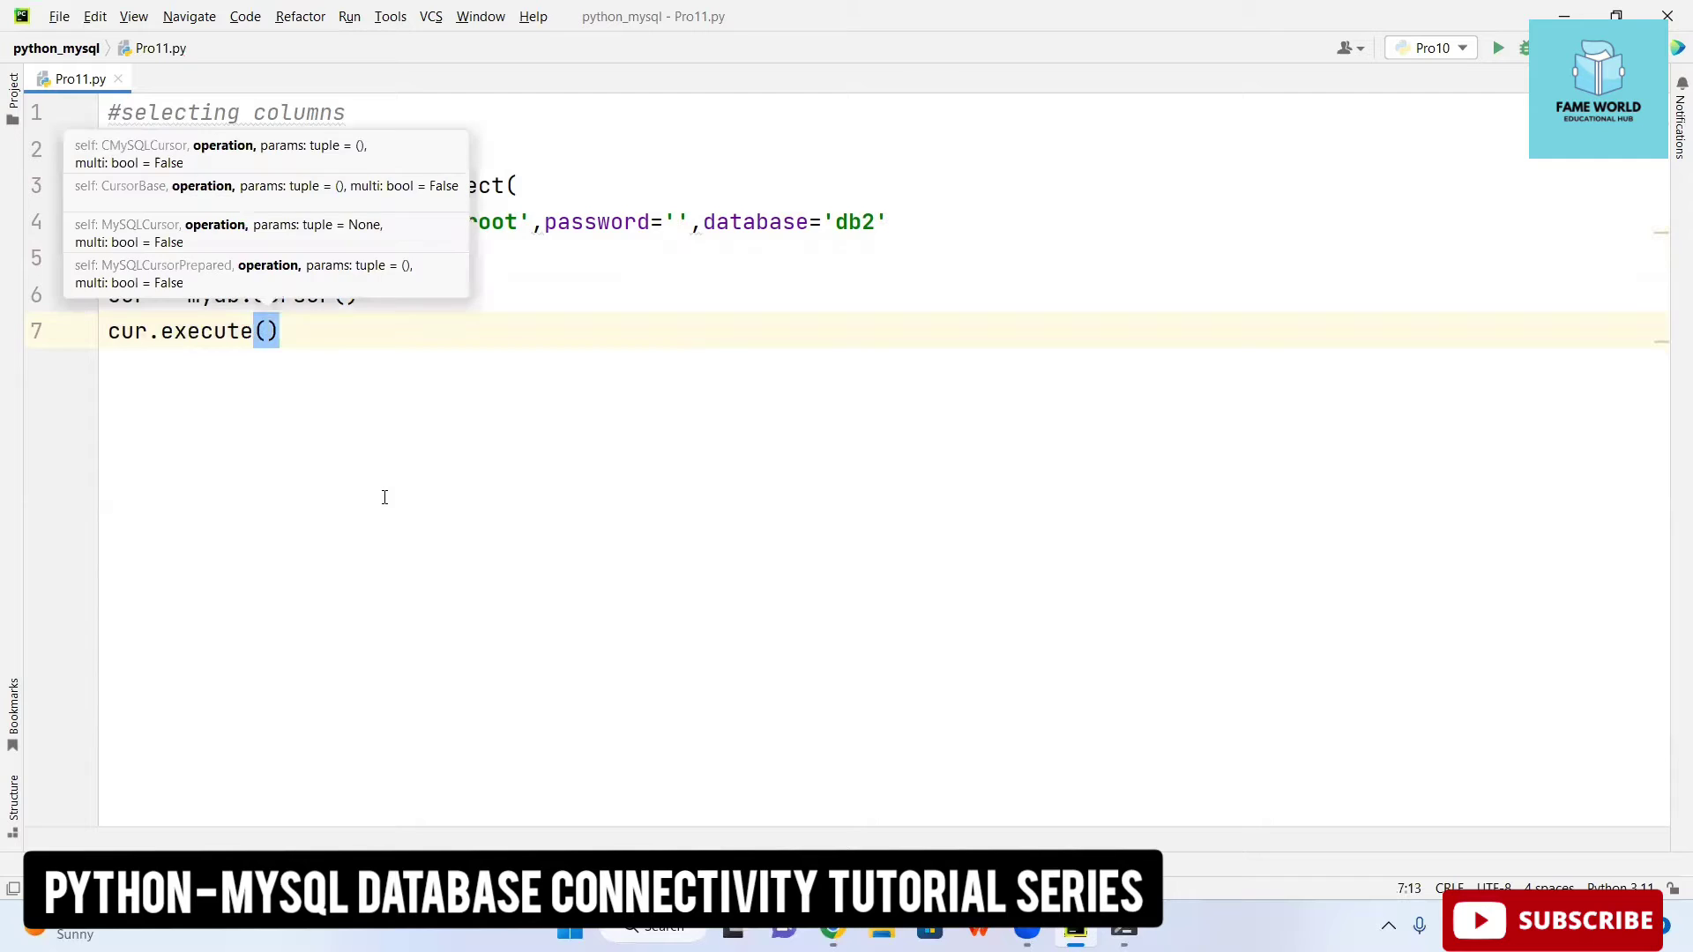
pyautogui.write('"SELECT ')
pyautogui.write('n')
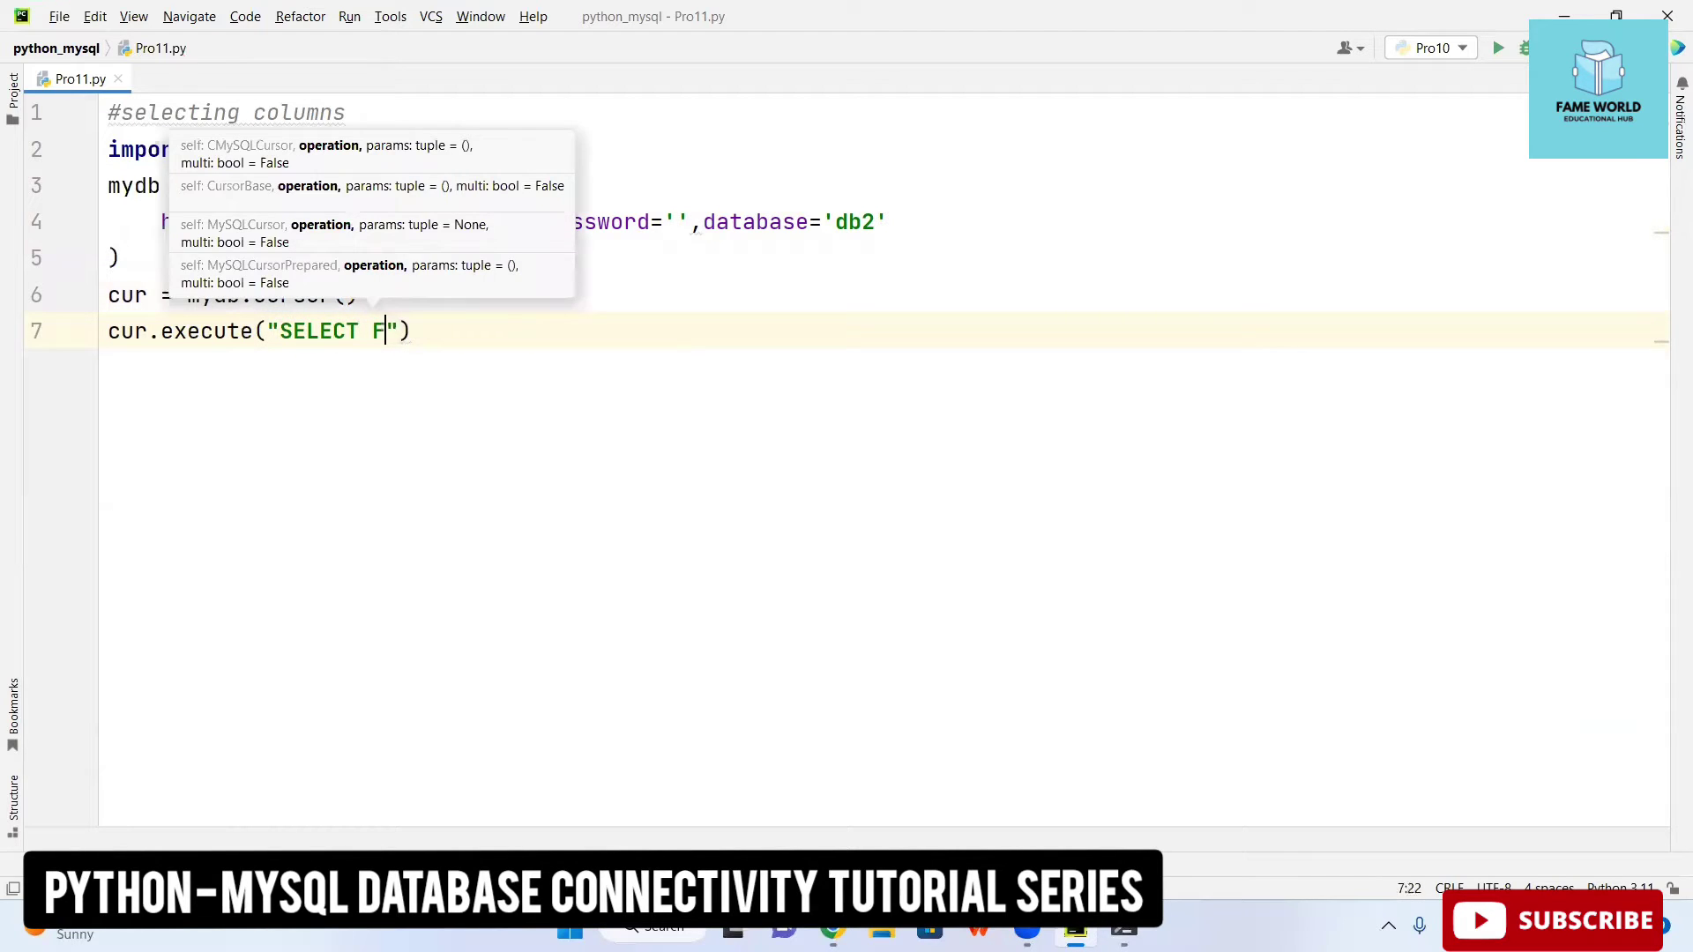
pyautogui.press('BackSpace')
pyautogui.write('ti')
pyautogui.write('te')
pyautogui.press('BackSpace')
pyautogui.write('le,')
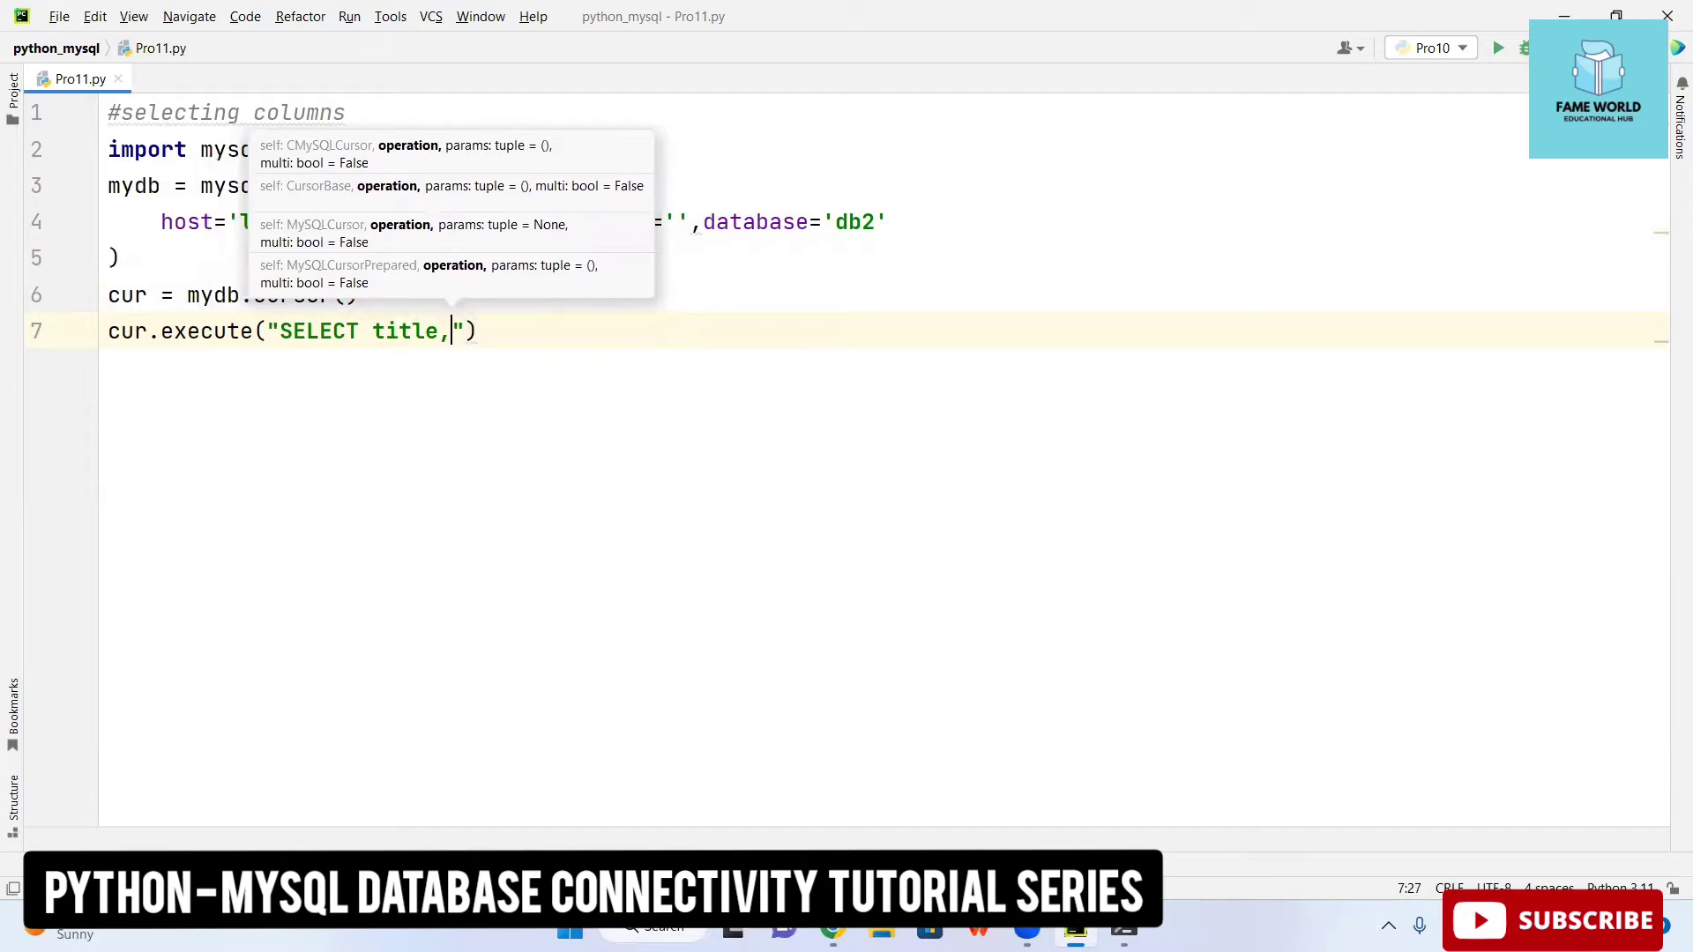
pyautogui.write('price')
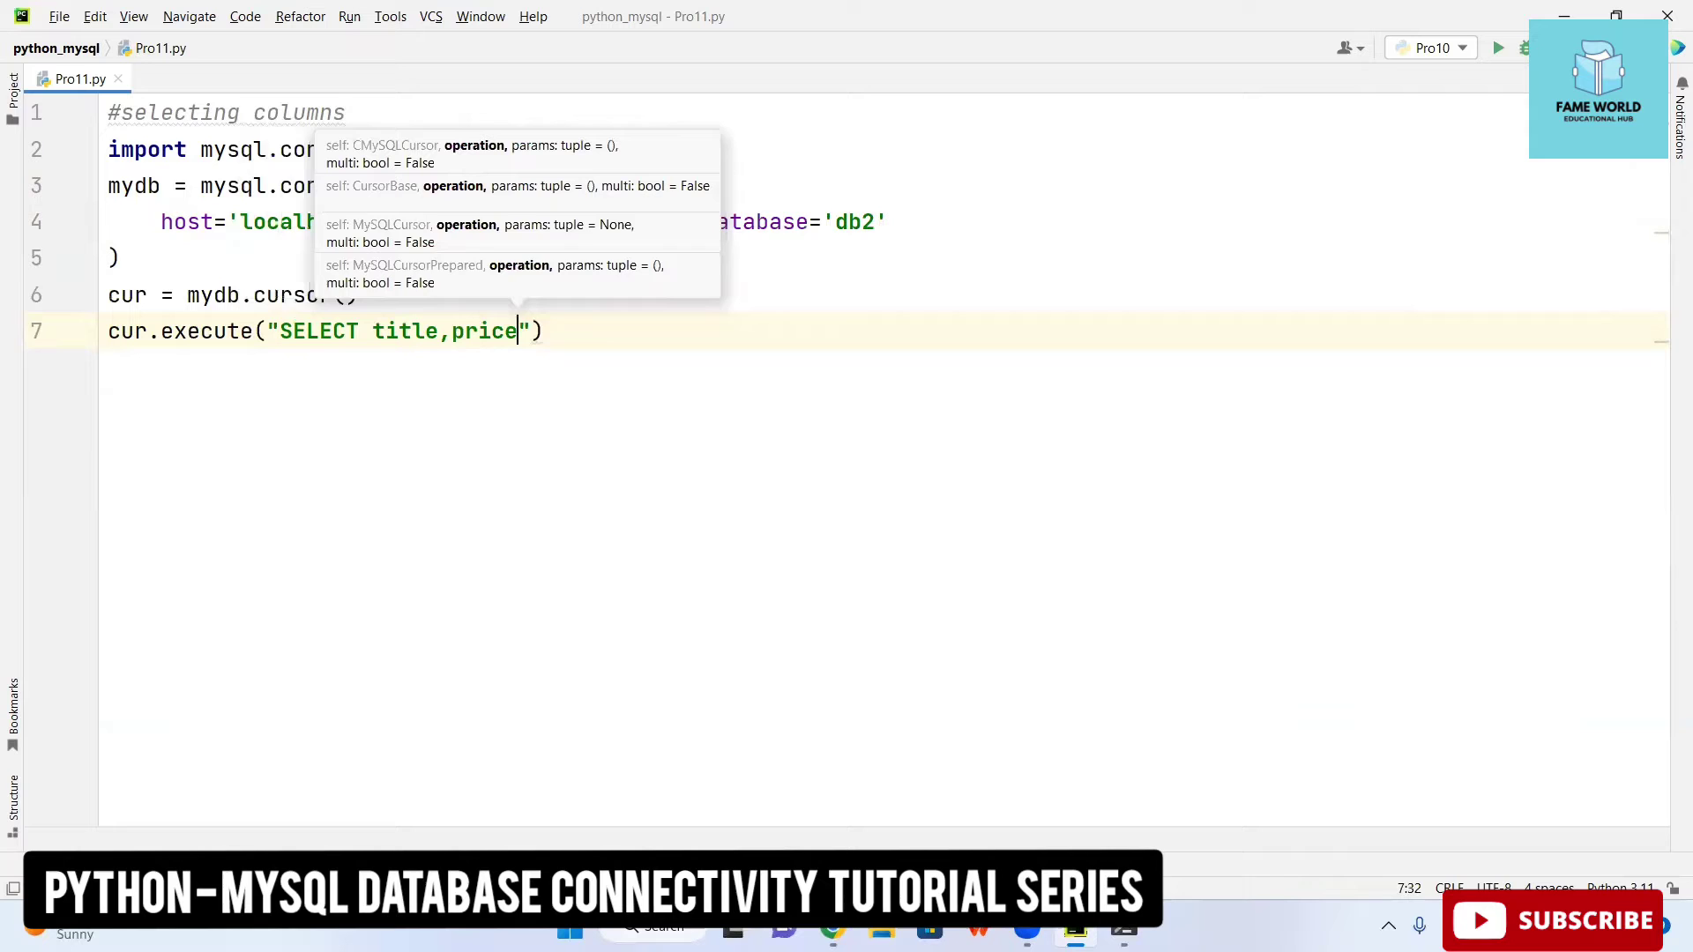
pyautogui.write(' from b')
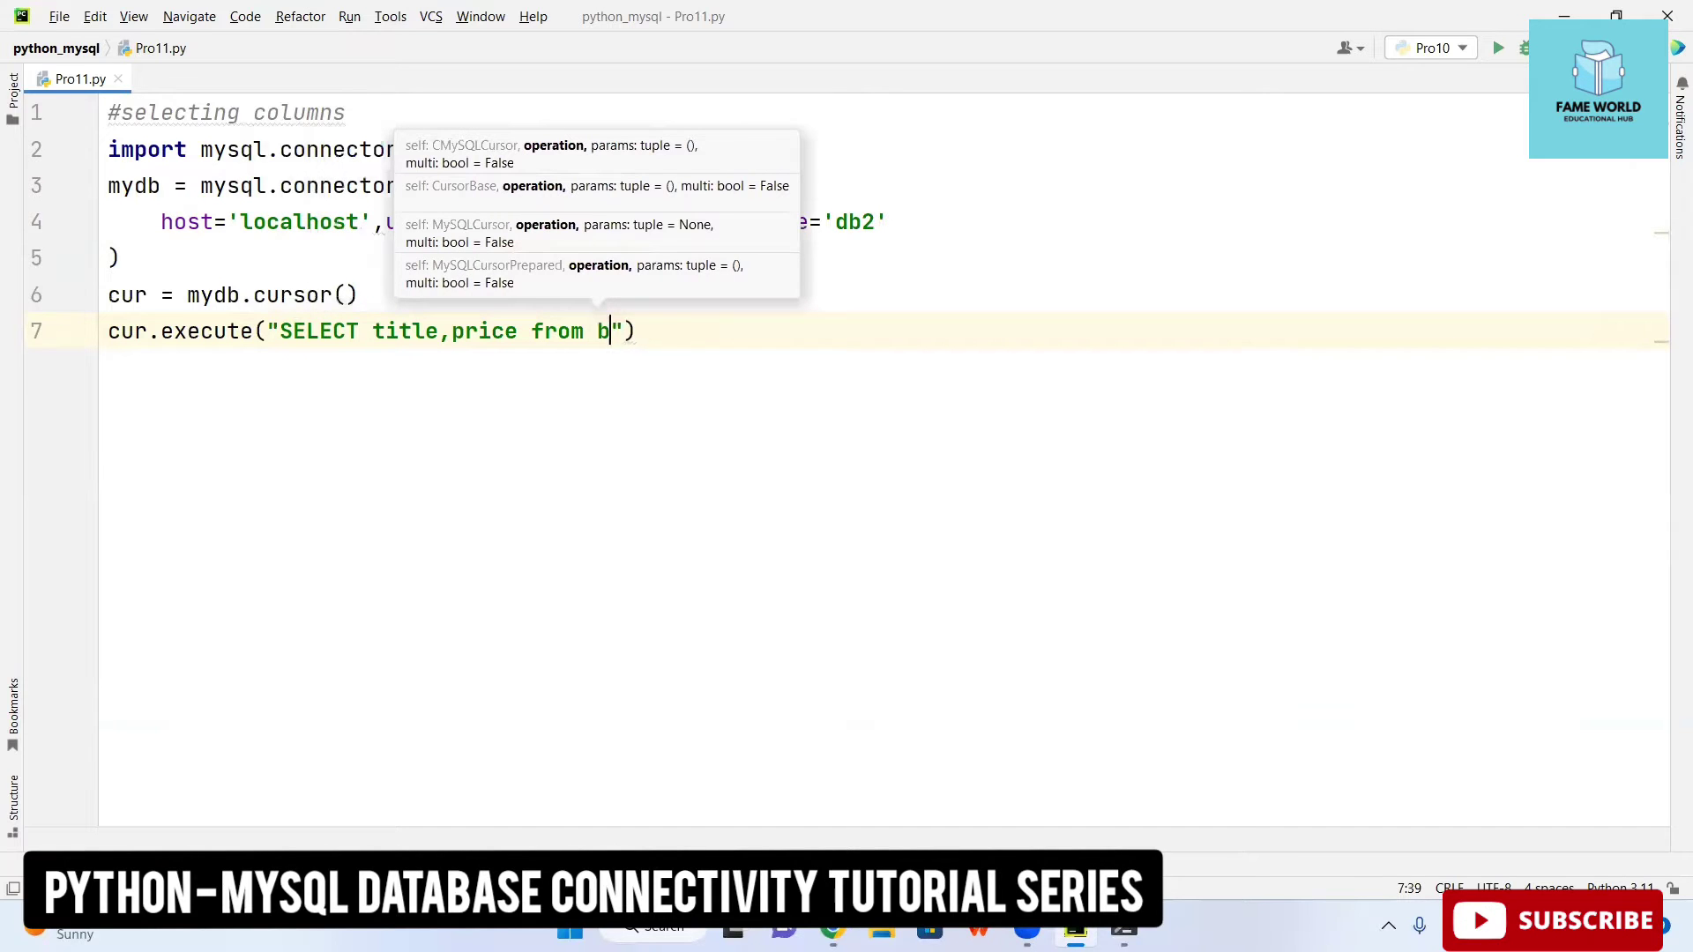
pyautogui.write('ook')
pyautogui.press('End')
pyautogui.press('Return')
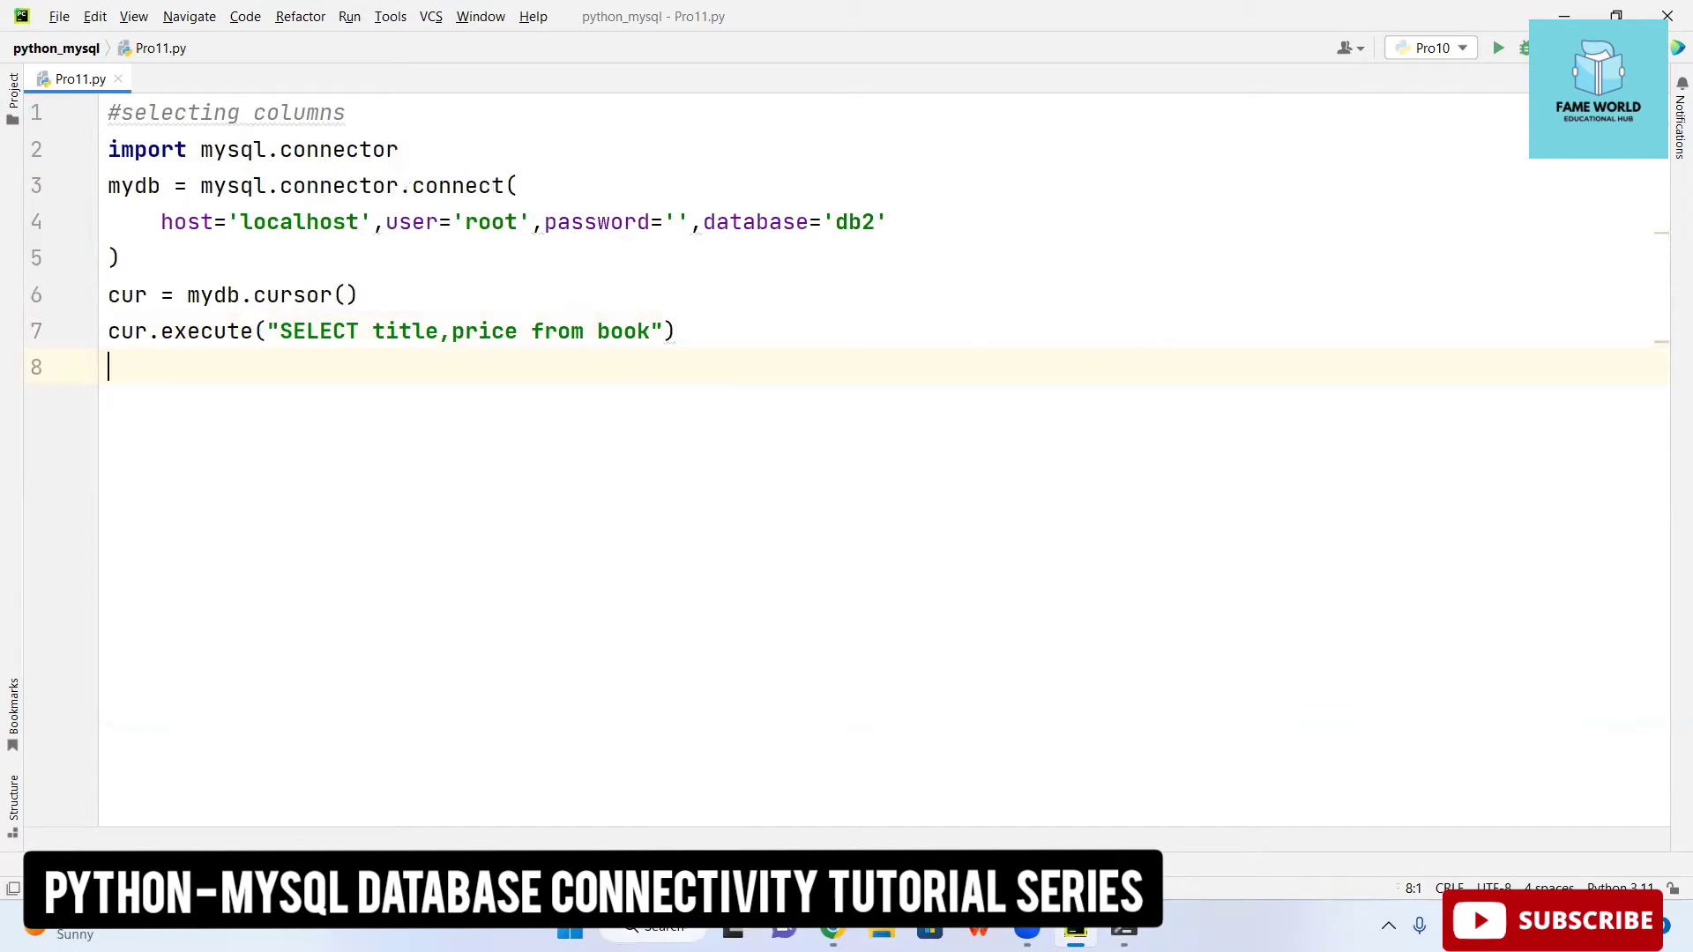
pyautogui.write('res = ')
pyautogui.write('cur.')
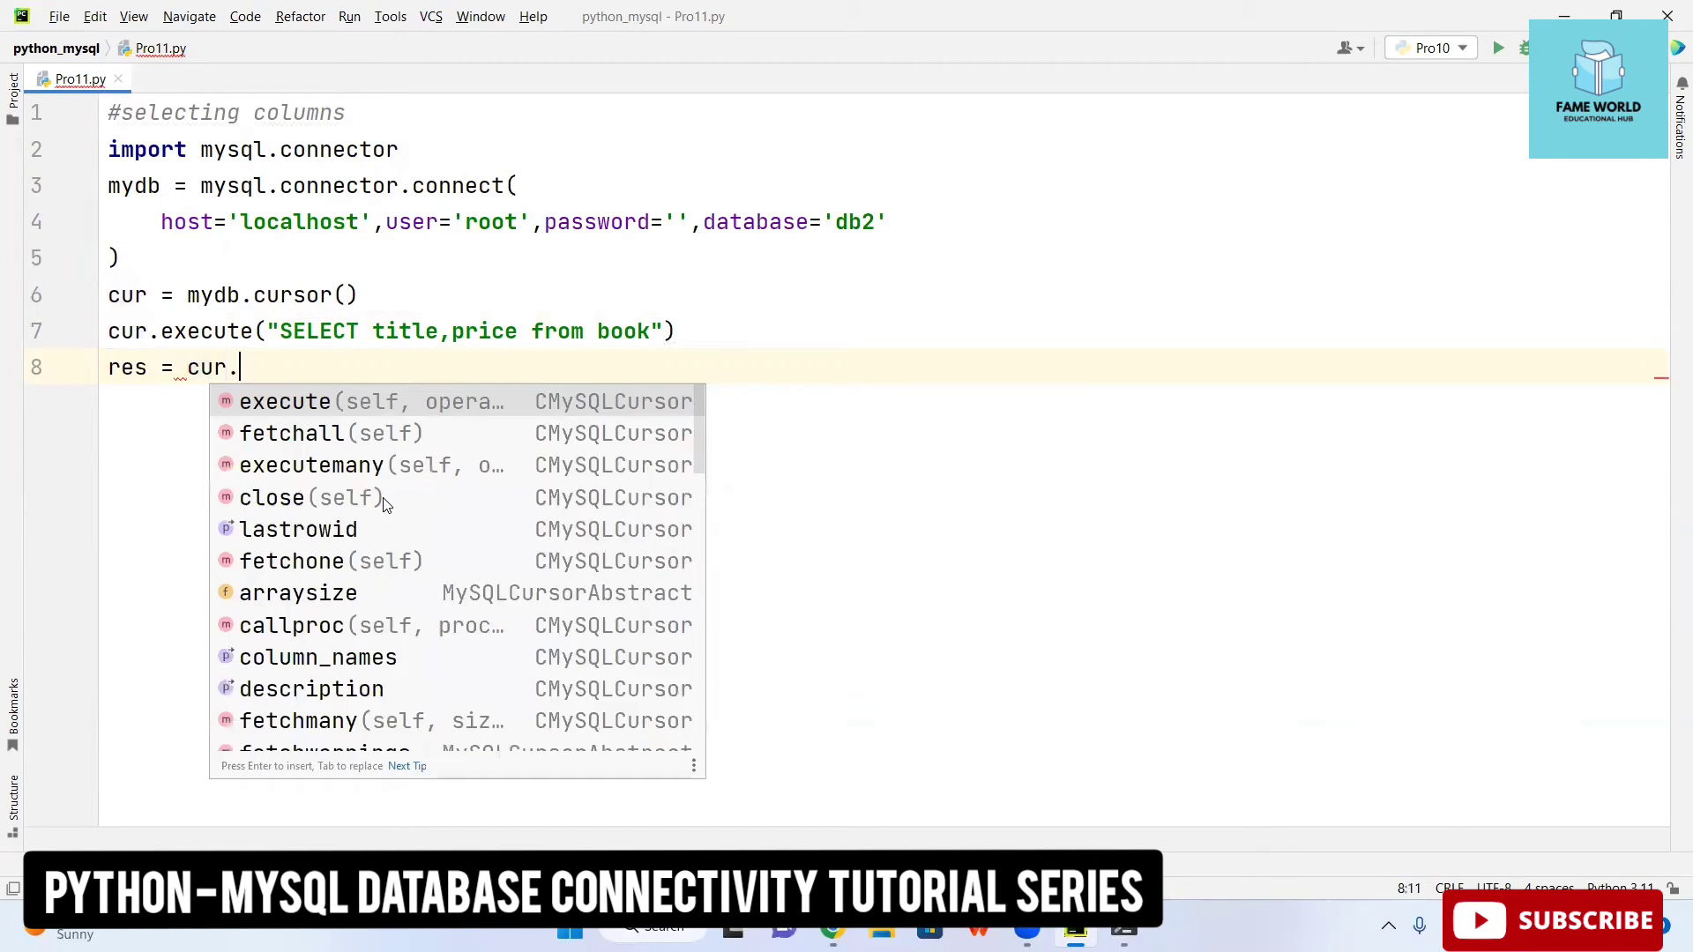
pyautogui.write('fe')
# Step: Add 'res = cur.fetchall()' and a 'for x in res:' loop calling print(x)
pyautogui.press('Return')
pyautogui.write(')')
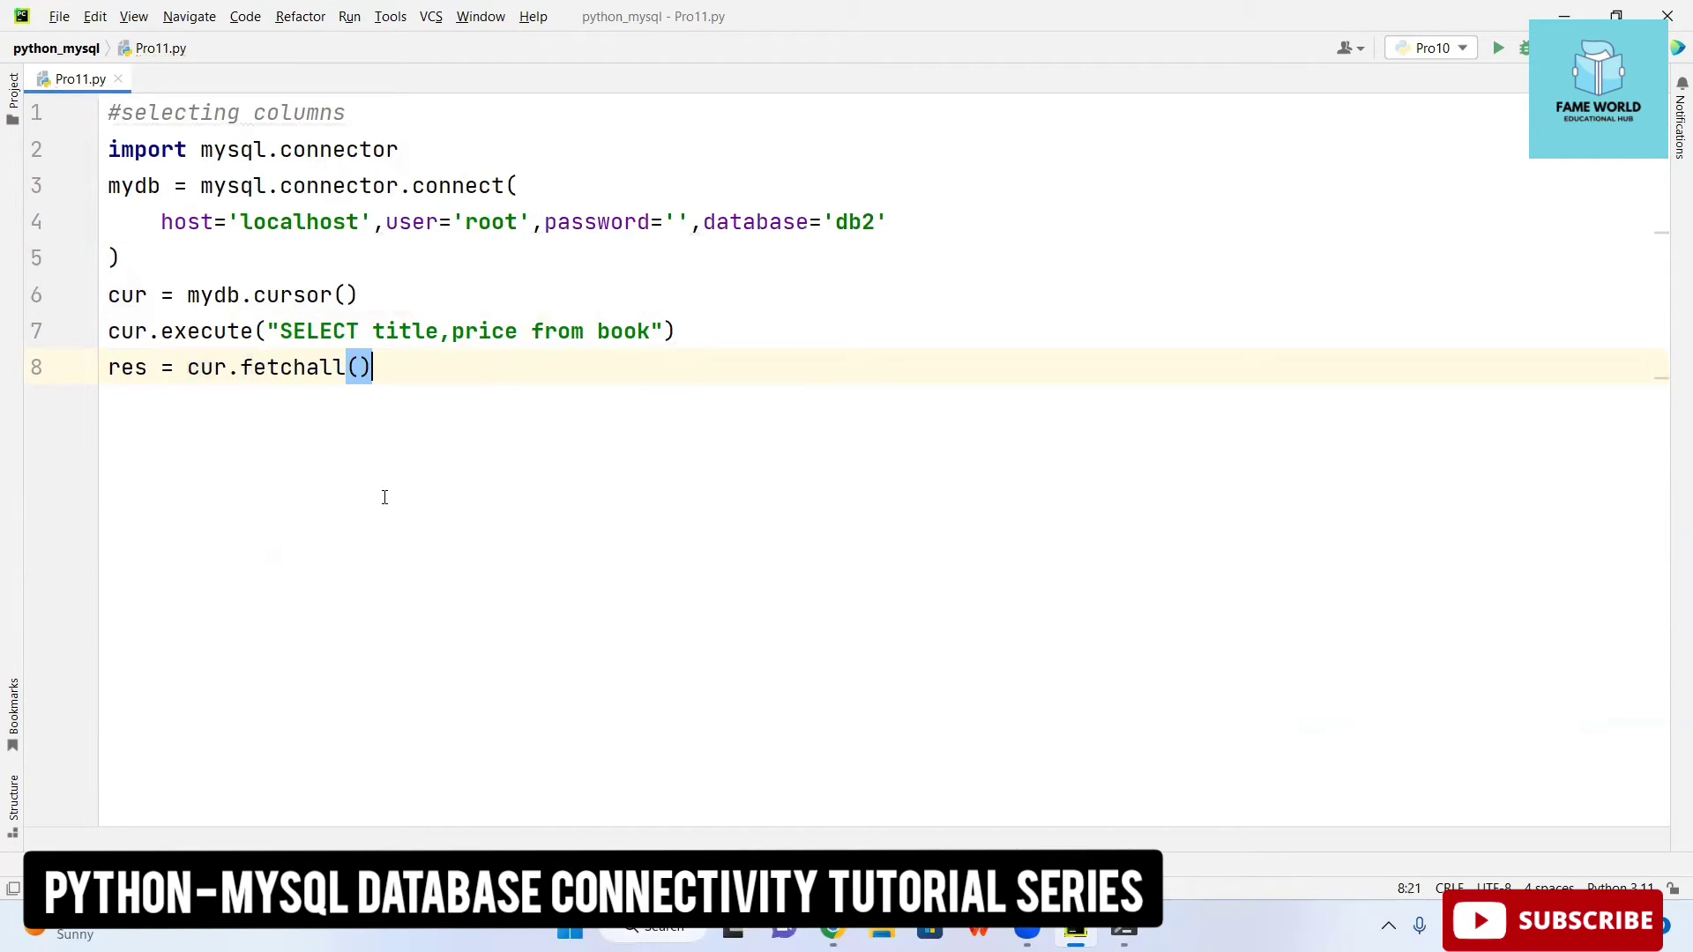
pyautogui.press('Return')
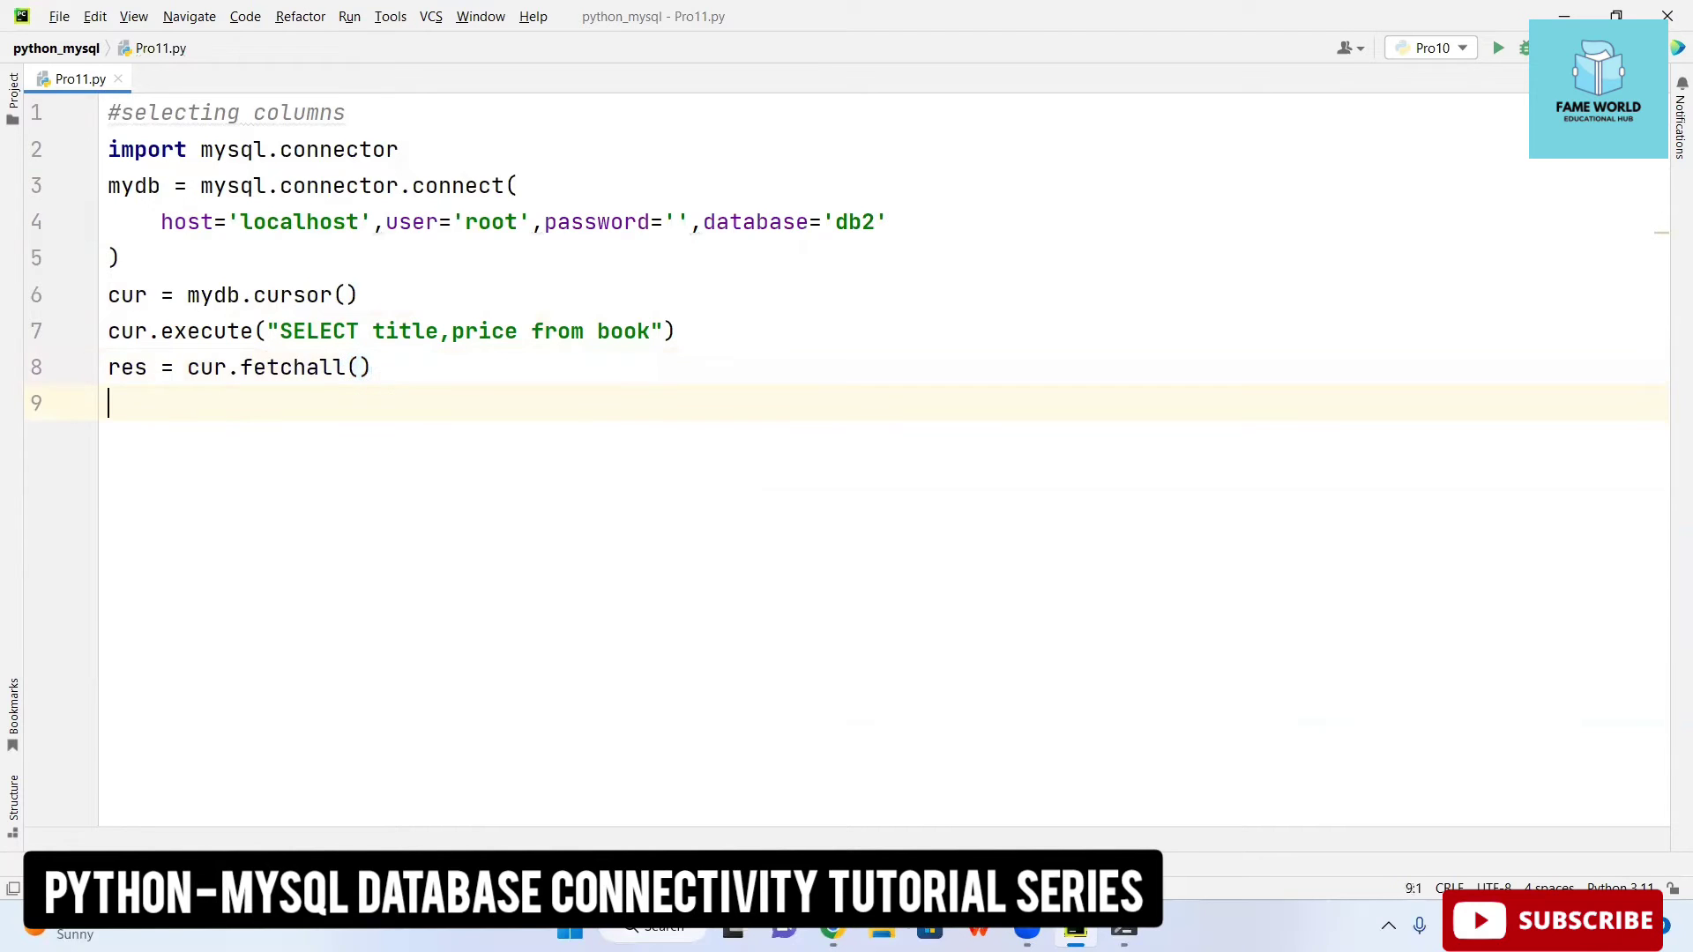
pyautogui.write('for x ')
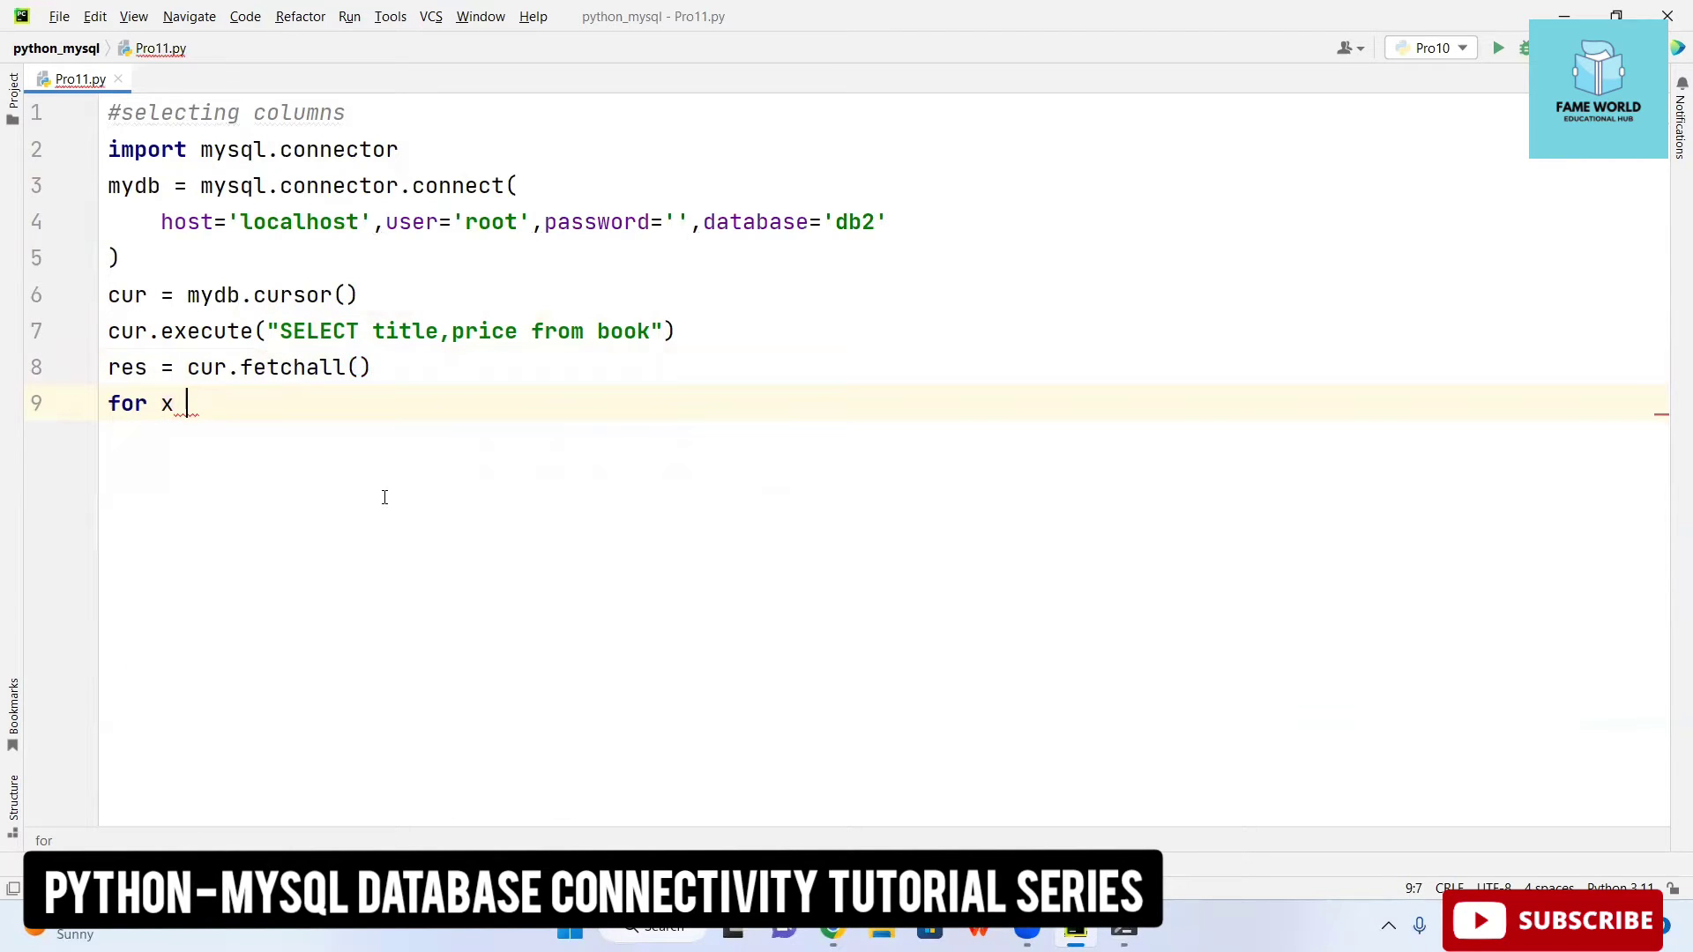
pyautogui.write('in ')
pyautogui.write('res:')
pyautogui.press('Return')
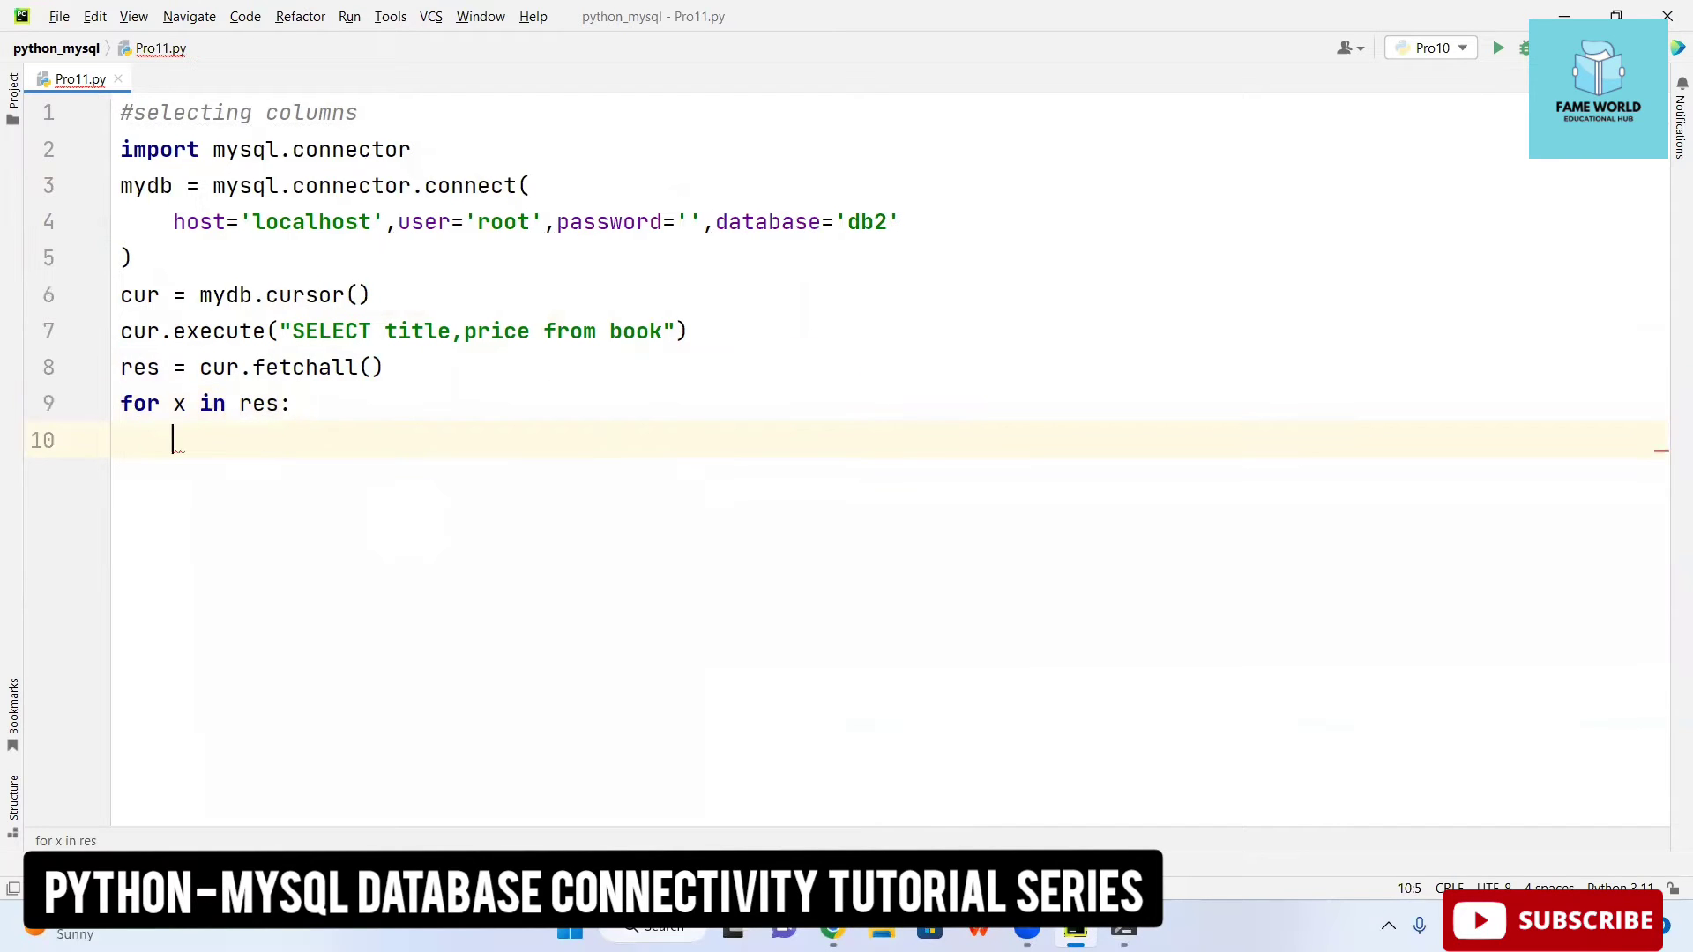
pyautogui.write('ori')
pyautogui.press('BackSpace')
pyautogui.press('BackSpace')
pyautogui.press('BackSpace')
pyautogui.write('pr')
pyautogui.press('Return')
pyautogui.write('print(x')
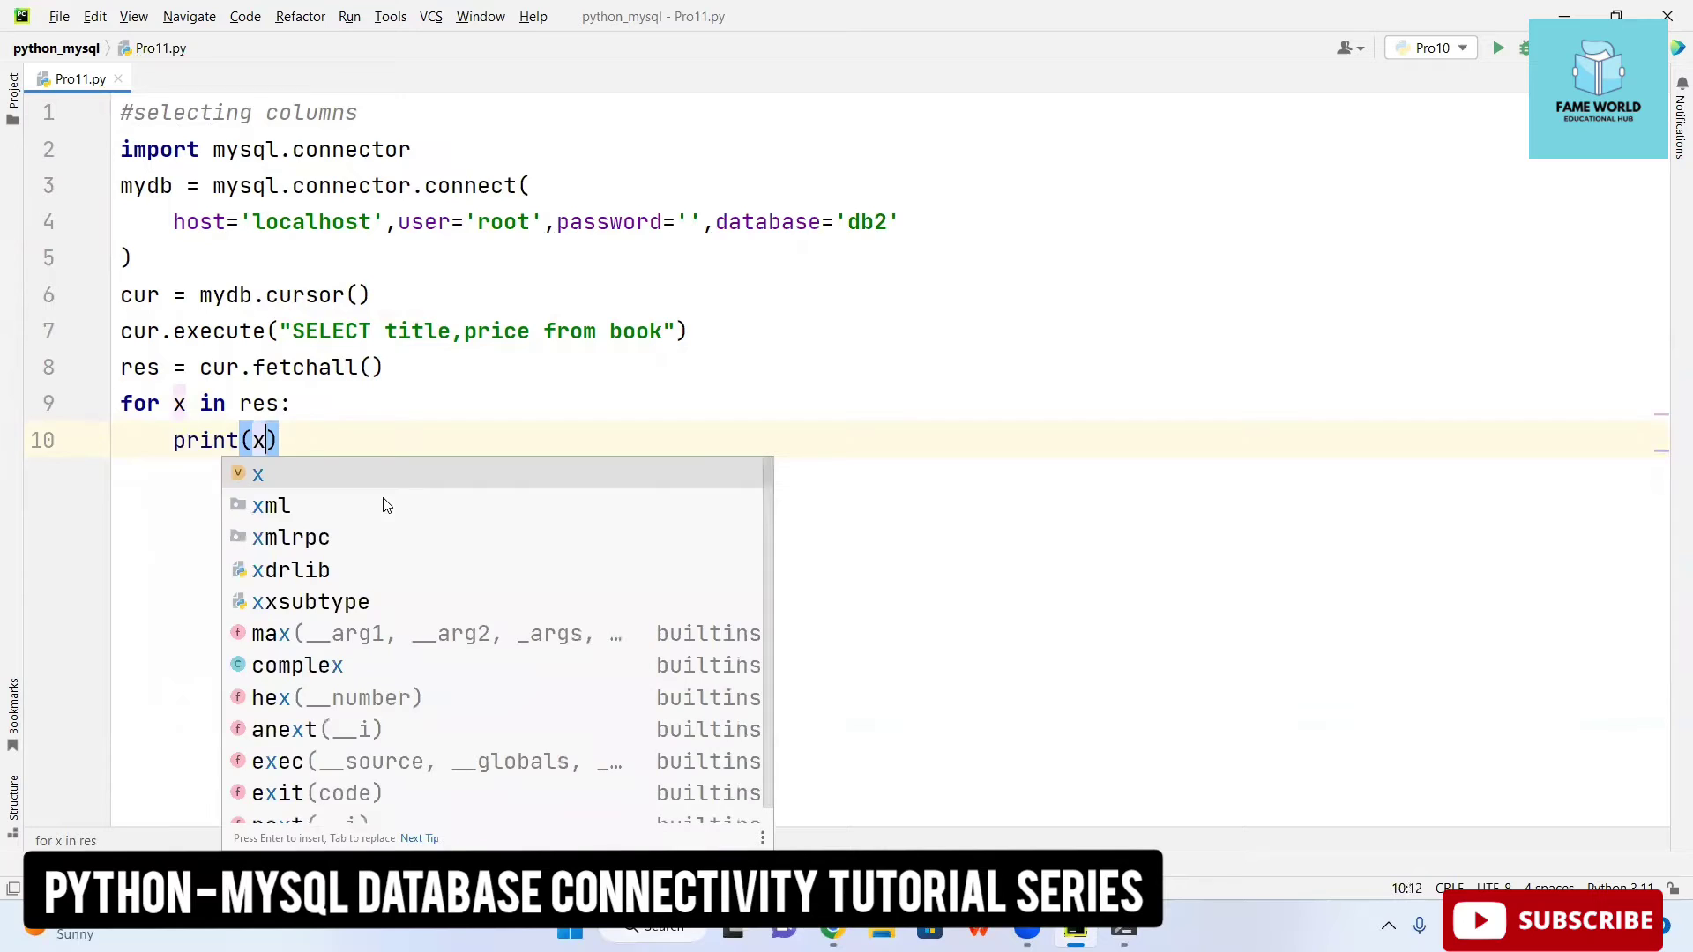
# Step: Run Pro11 from the editor's context menu
pyautogui.click(887, 411)
pyautogui.rightClick(888, 411)
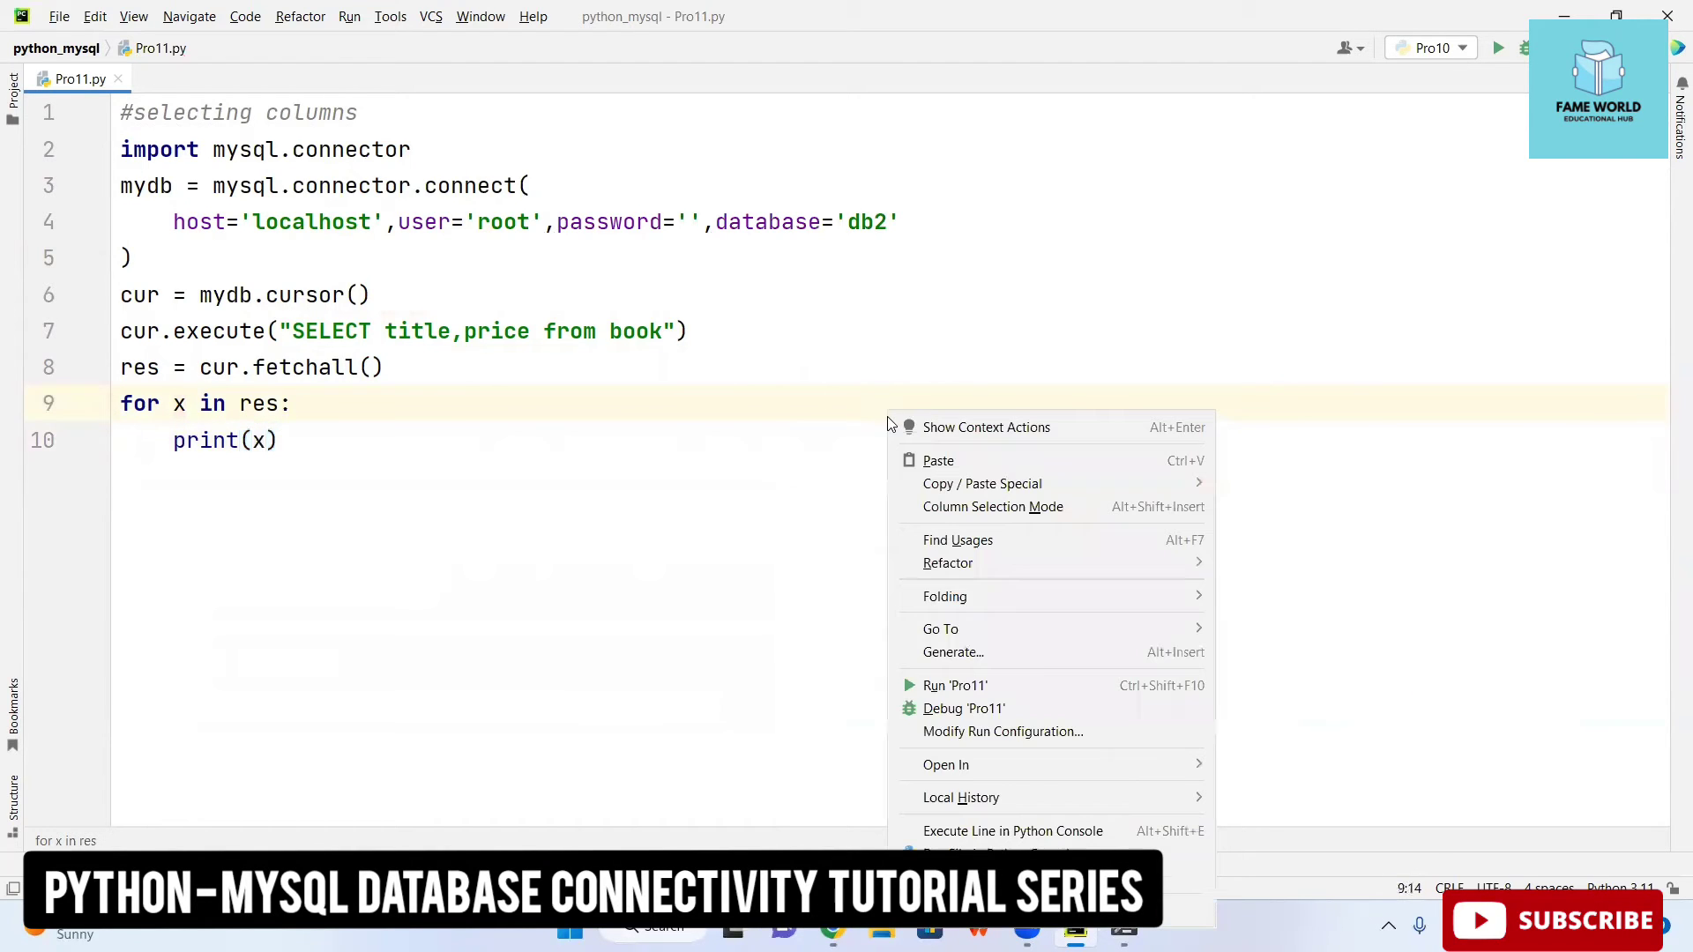
pyautogui.click(967, 688)
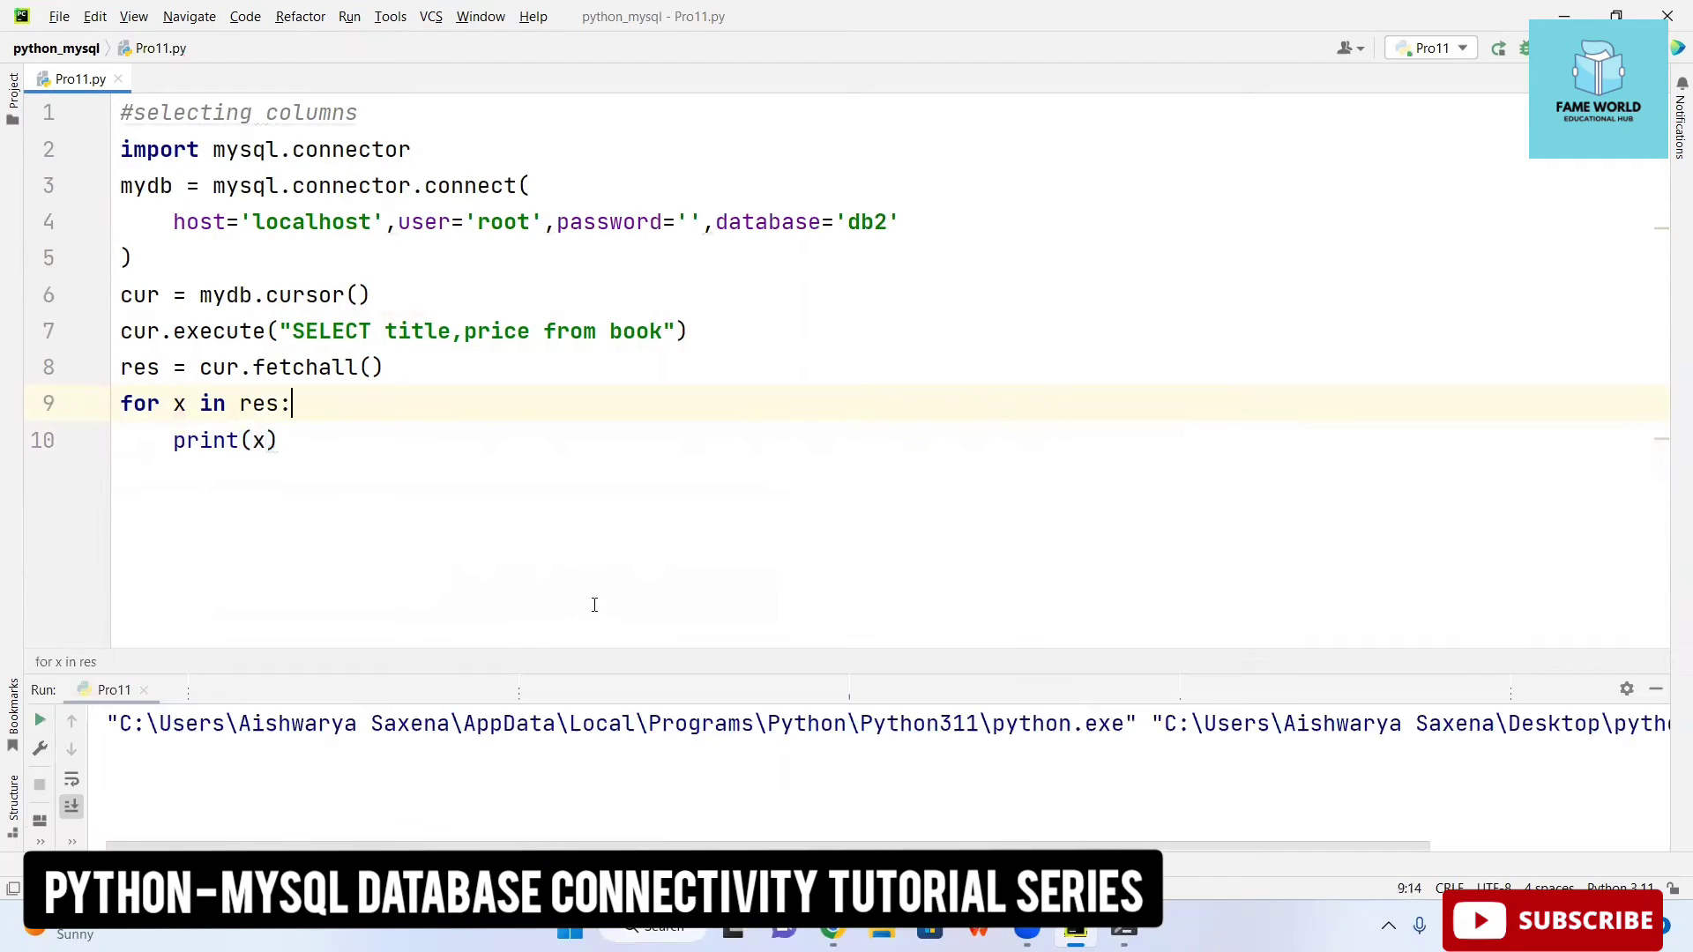
# Step: Resize the Run window to show all six rows, then bring up the MySQL book table
pyautogui.moveTo(494, 662); pyautogui.dragTo(477, 497)
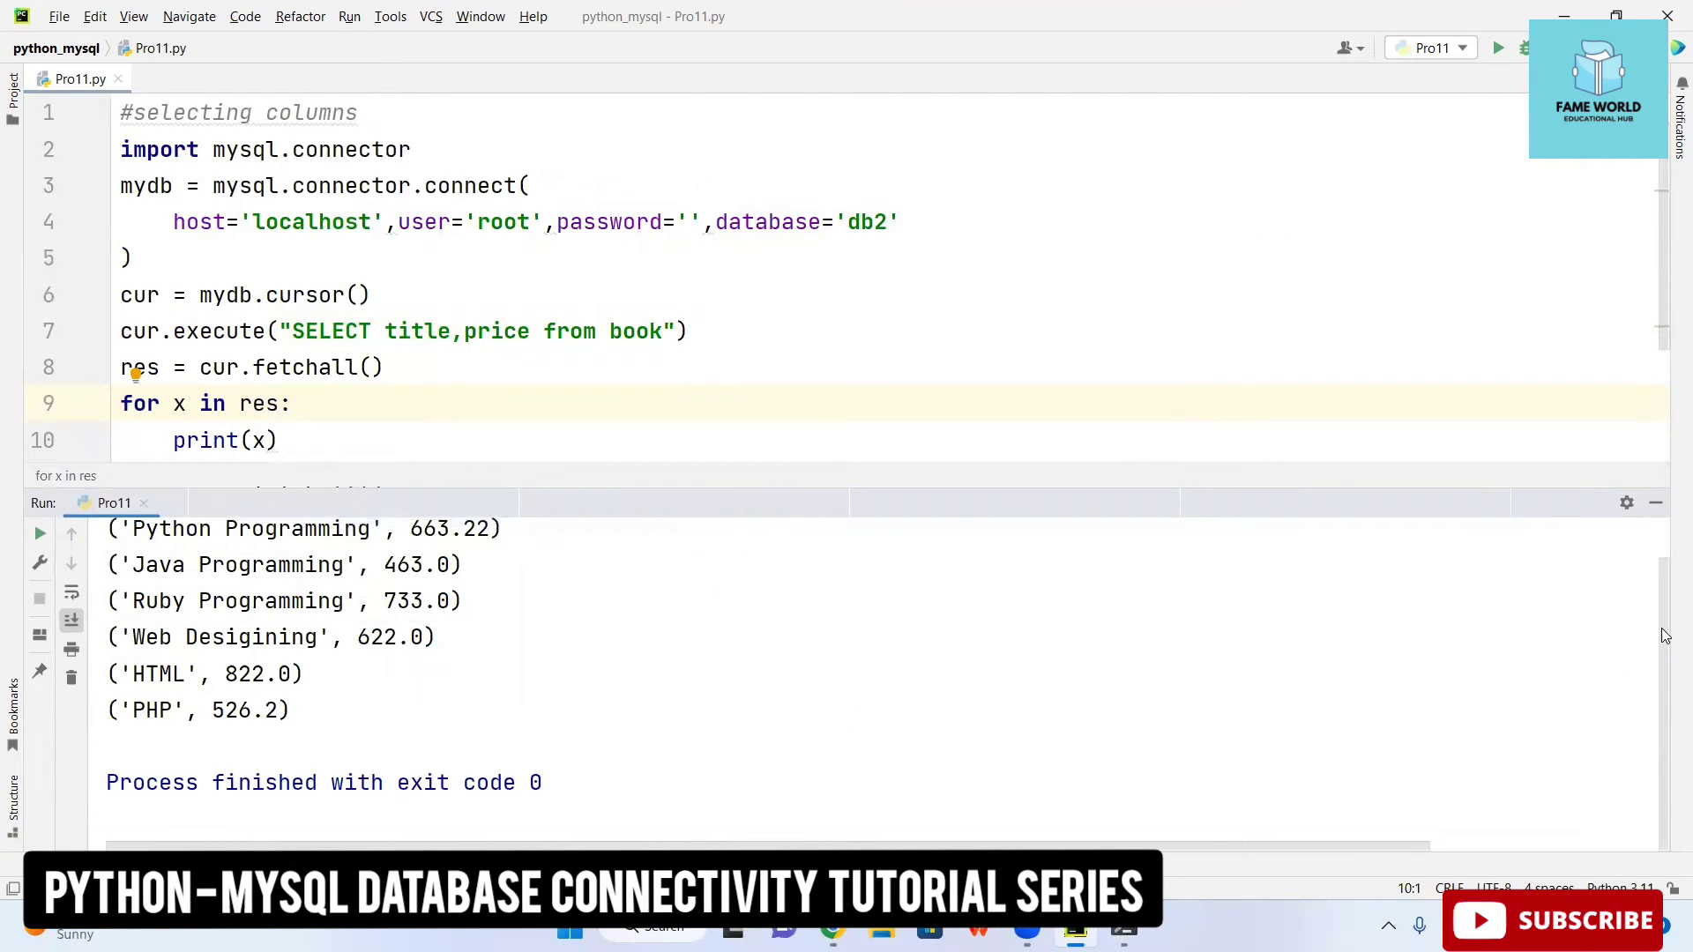
pyautogui.scroll(2, 1096, 519)
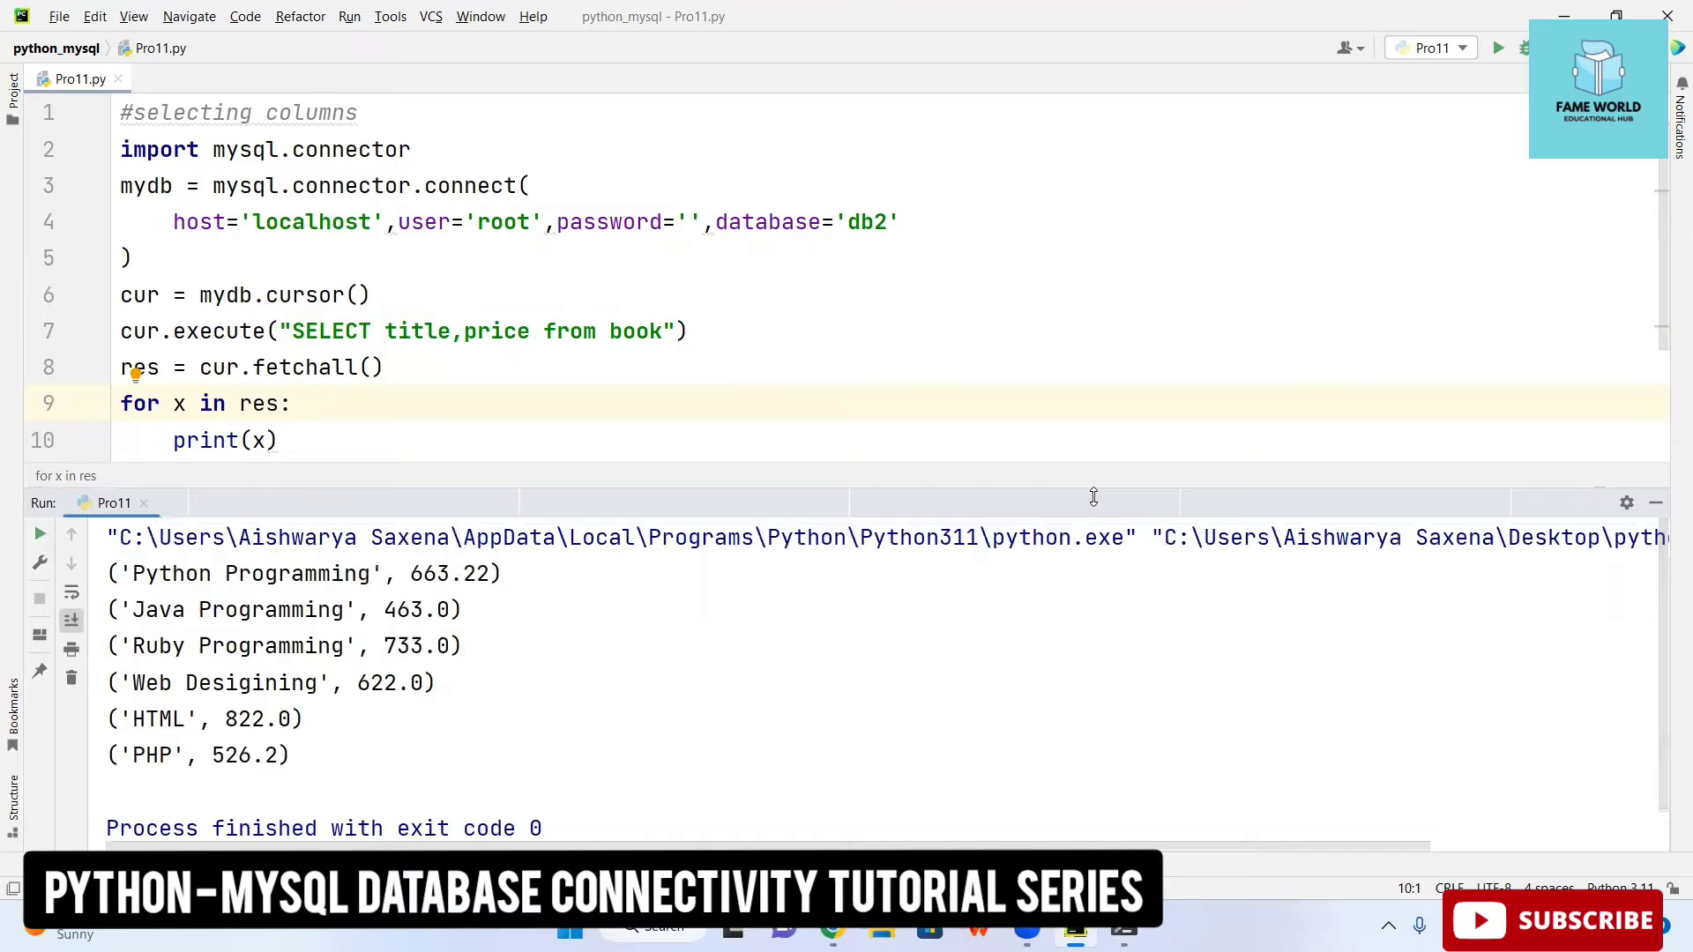
pyautogui.moveTo(1091, 503); pyautogui.dragTo(1091, 521)
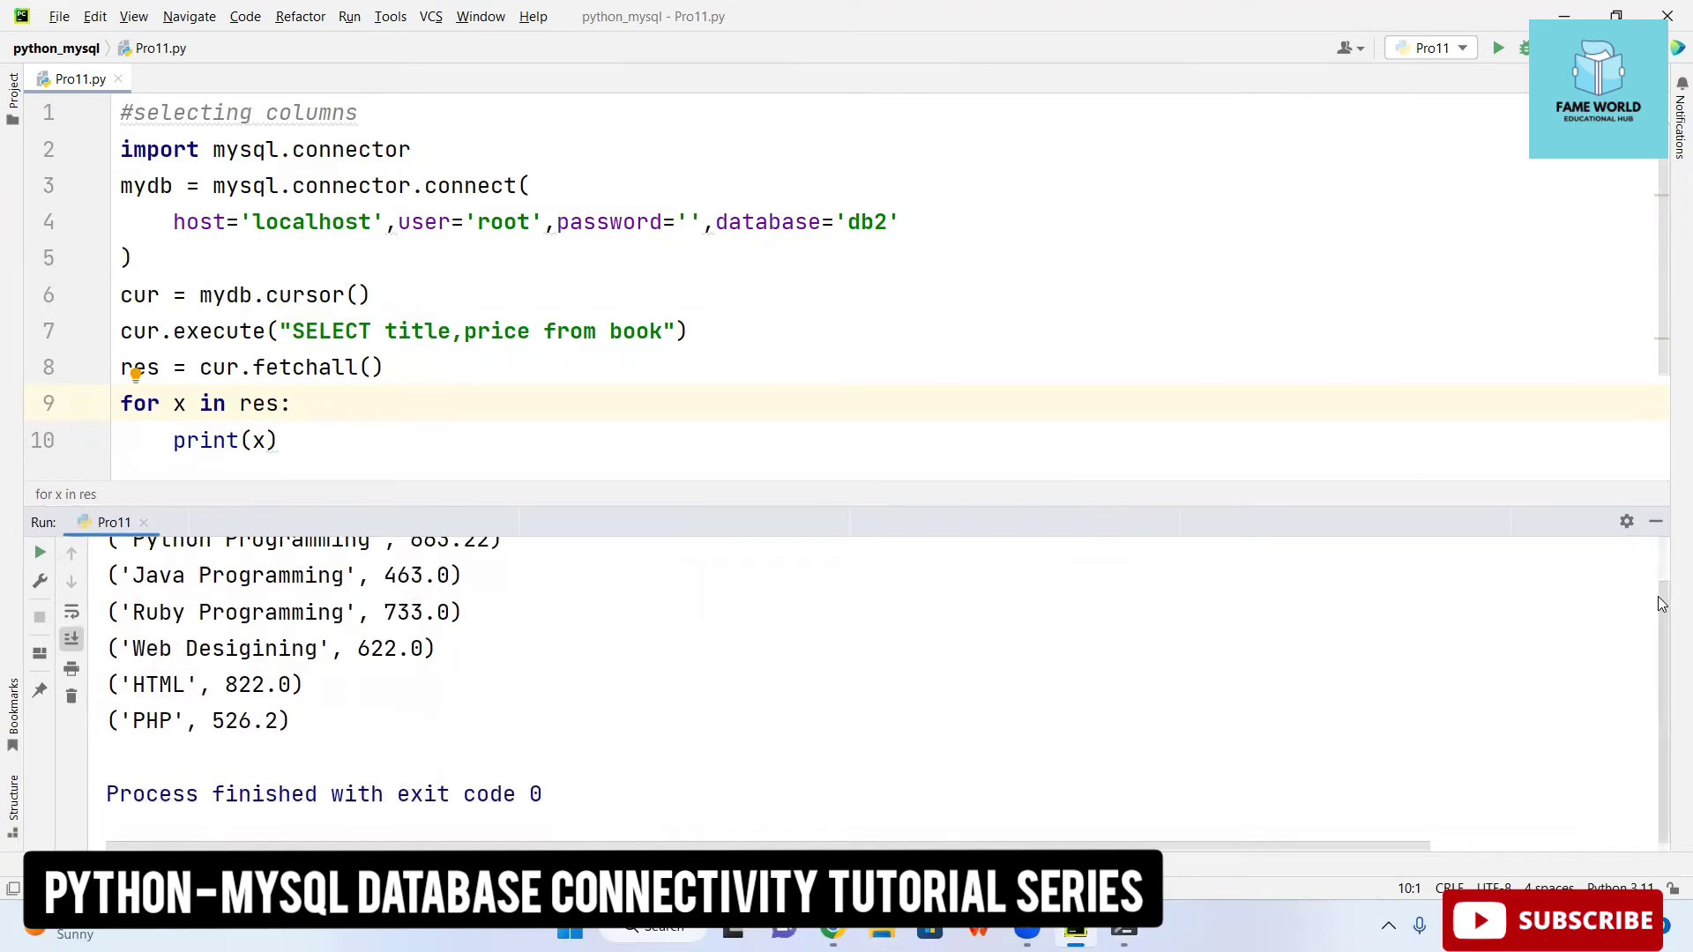
pyautogui.moveTo(1664, 603); pyautogui.dragTo(1662, 590)
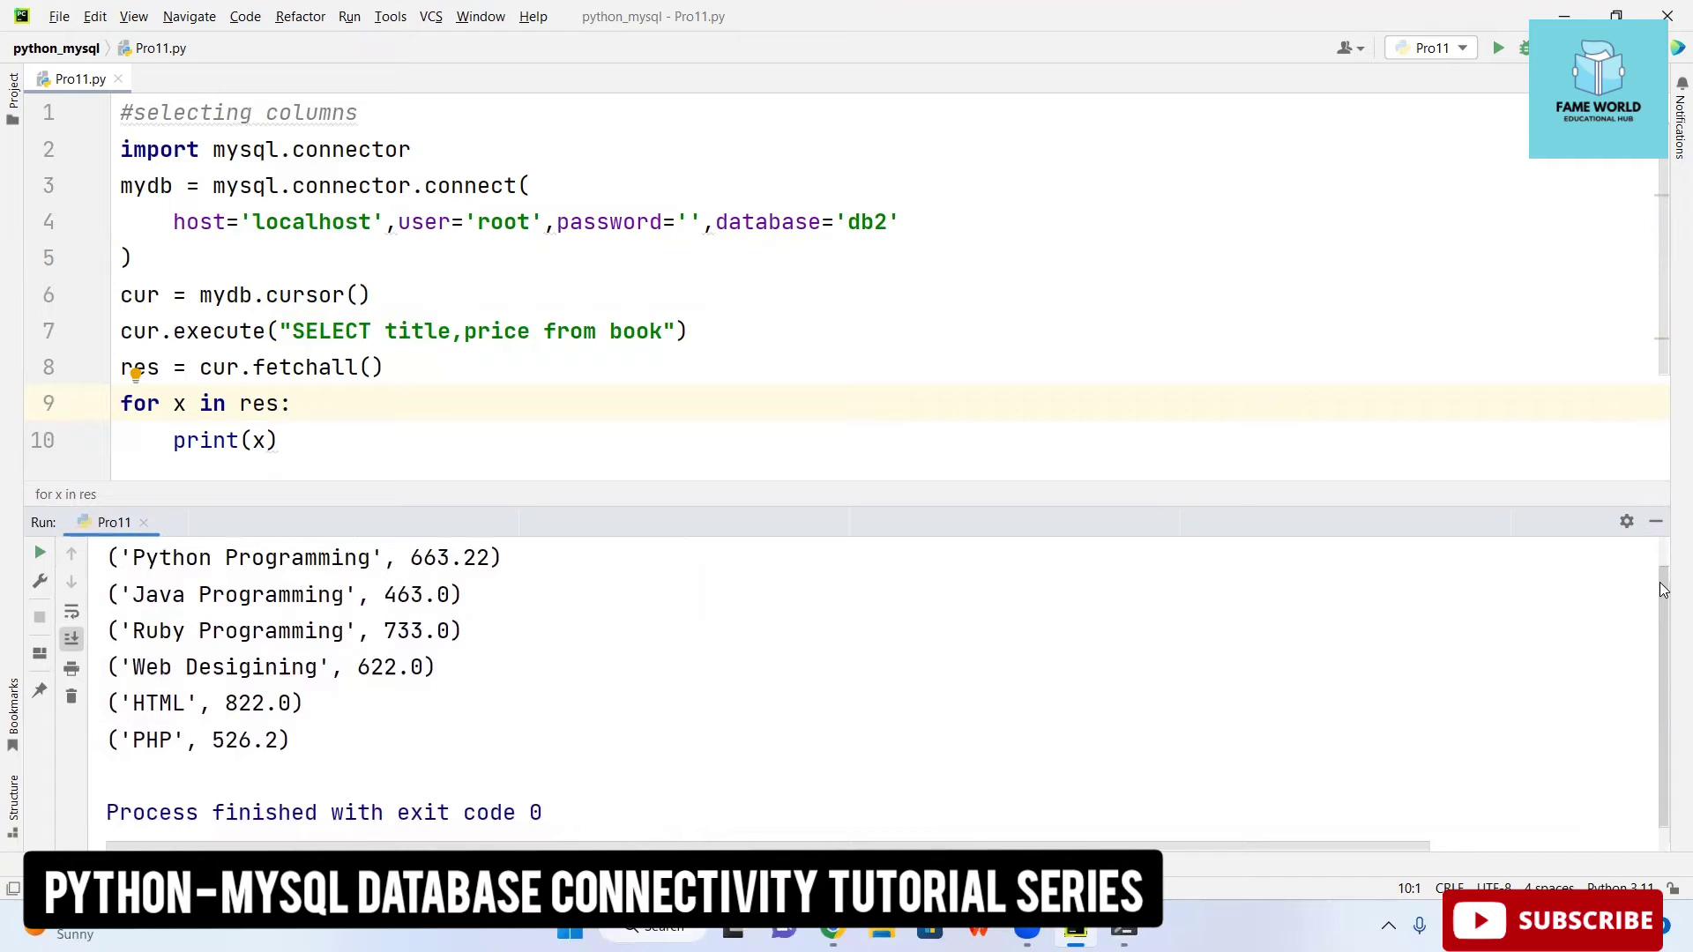
pyautogui.moveTo(1664, 590); pyautogui.dragTo(1663, 556)
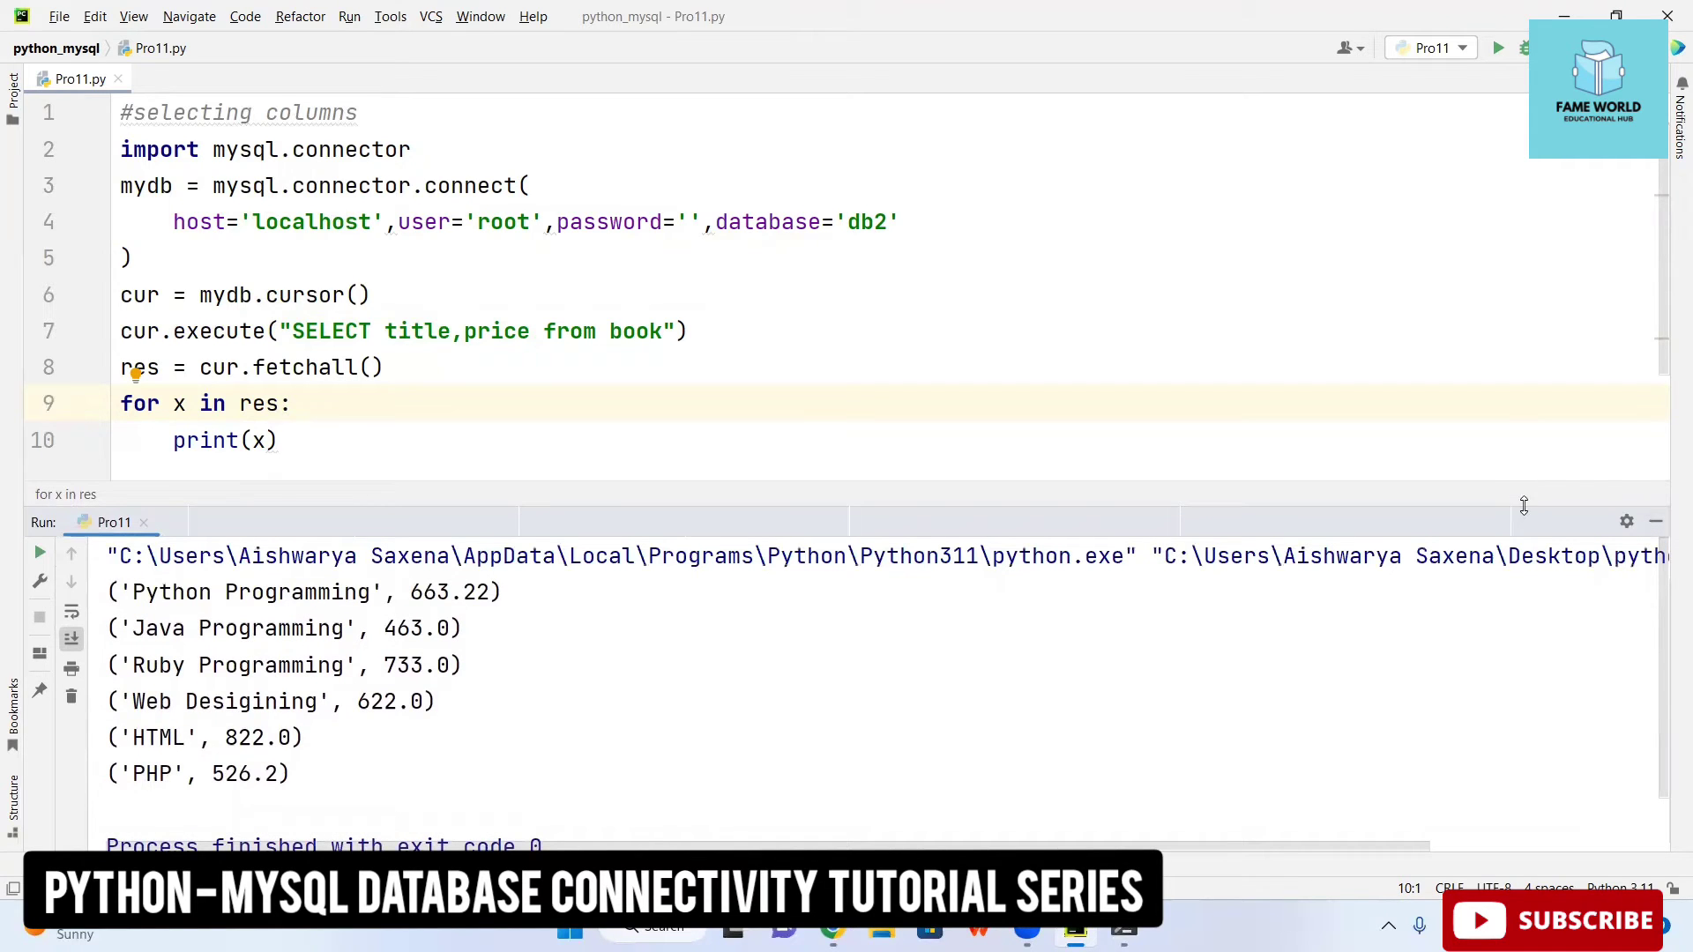
pyautogui.moveTo(1520, 510); pyautogui.dragTo(1518, 535)
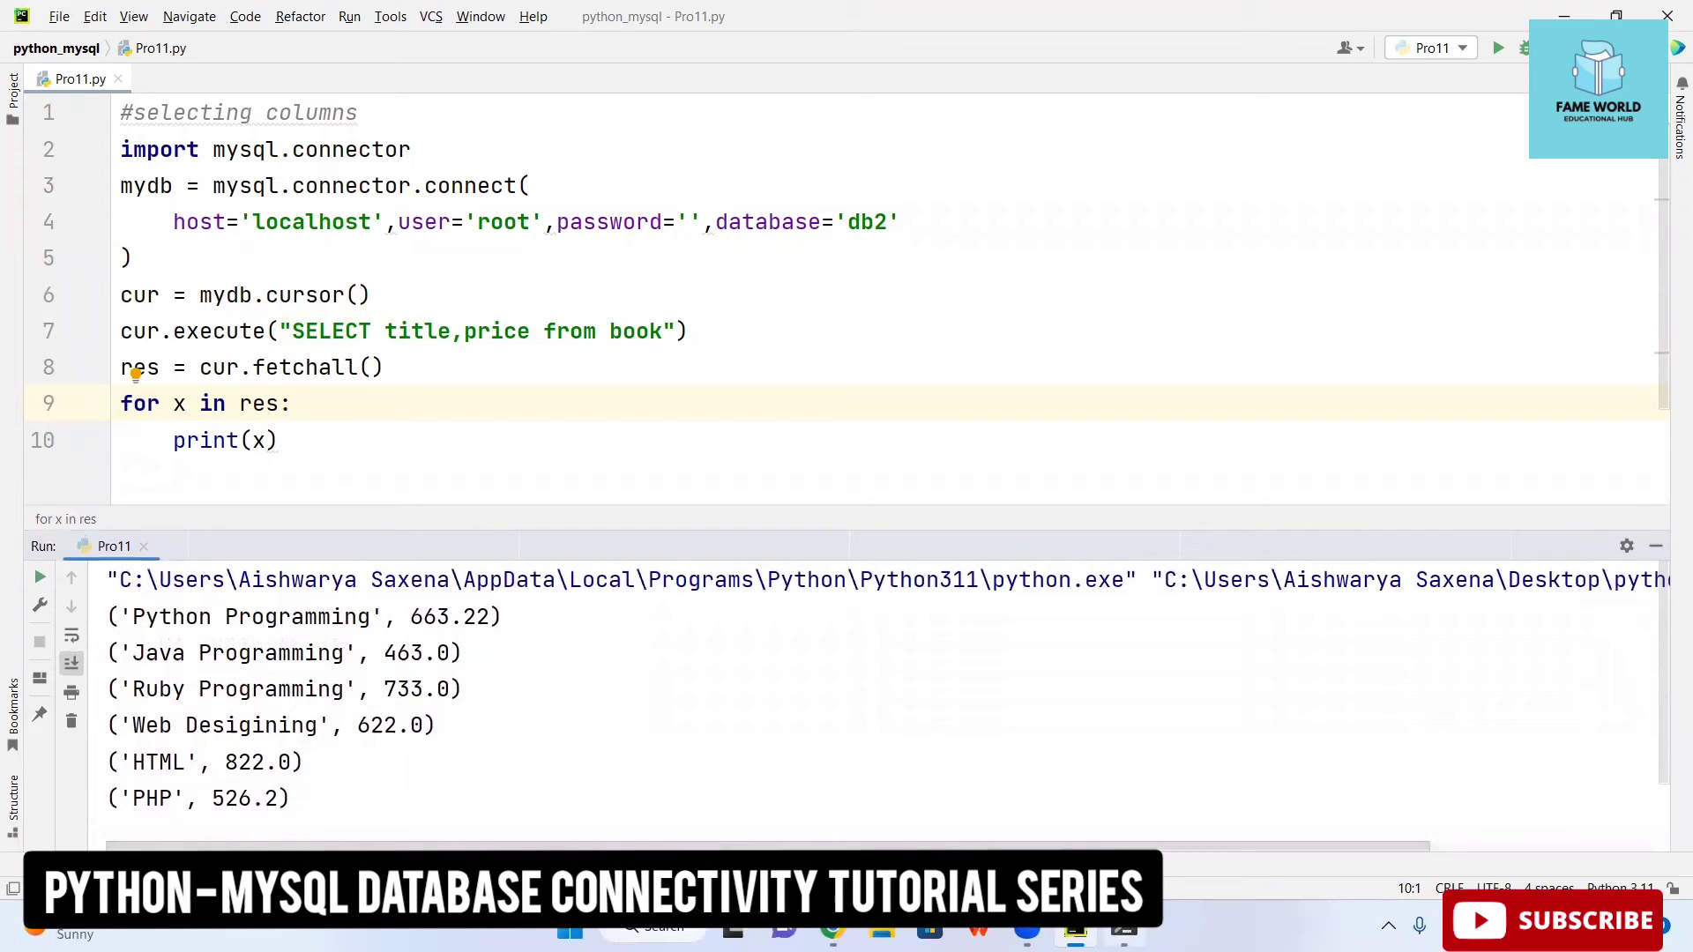
pyautogui.moveTo(1123, 930)
pyautogui.click(1122, 800)
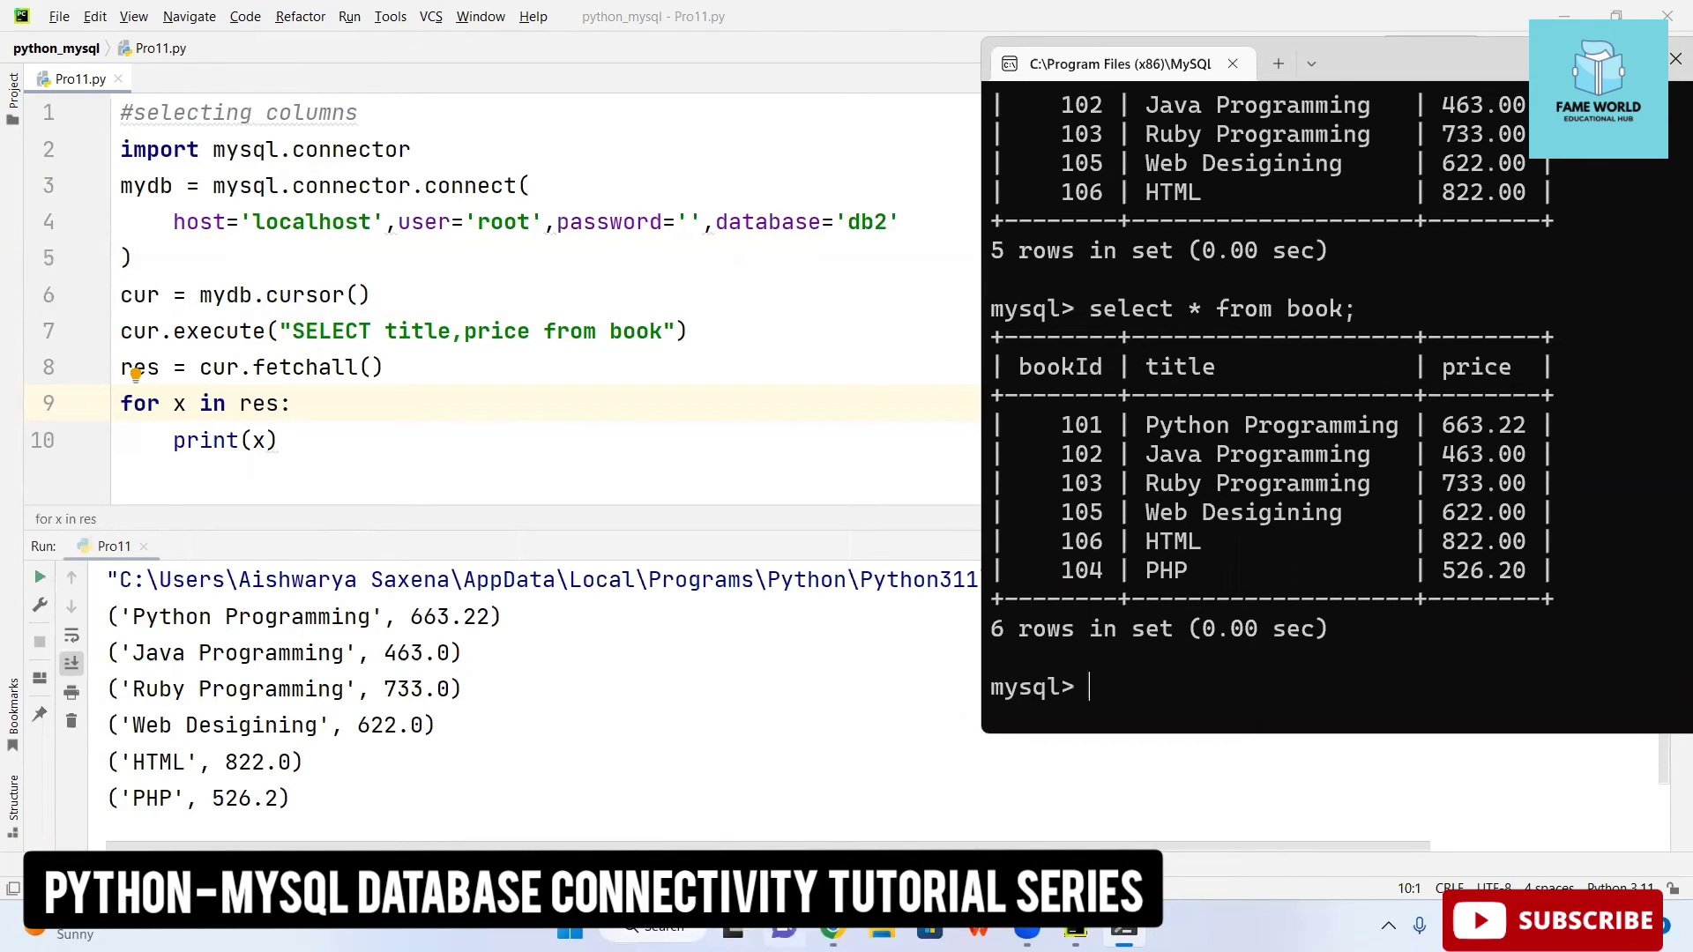
pyautogui.click(831, 932)
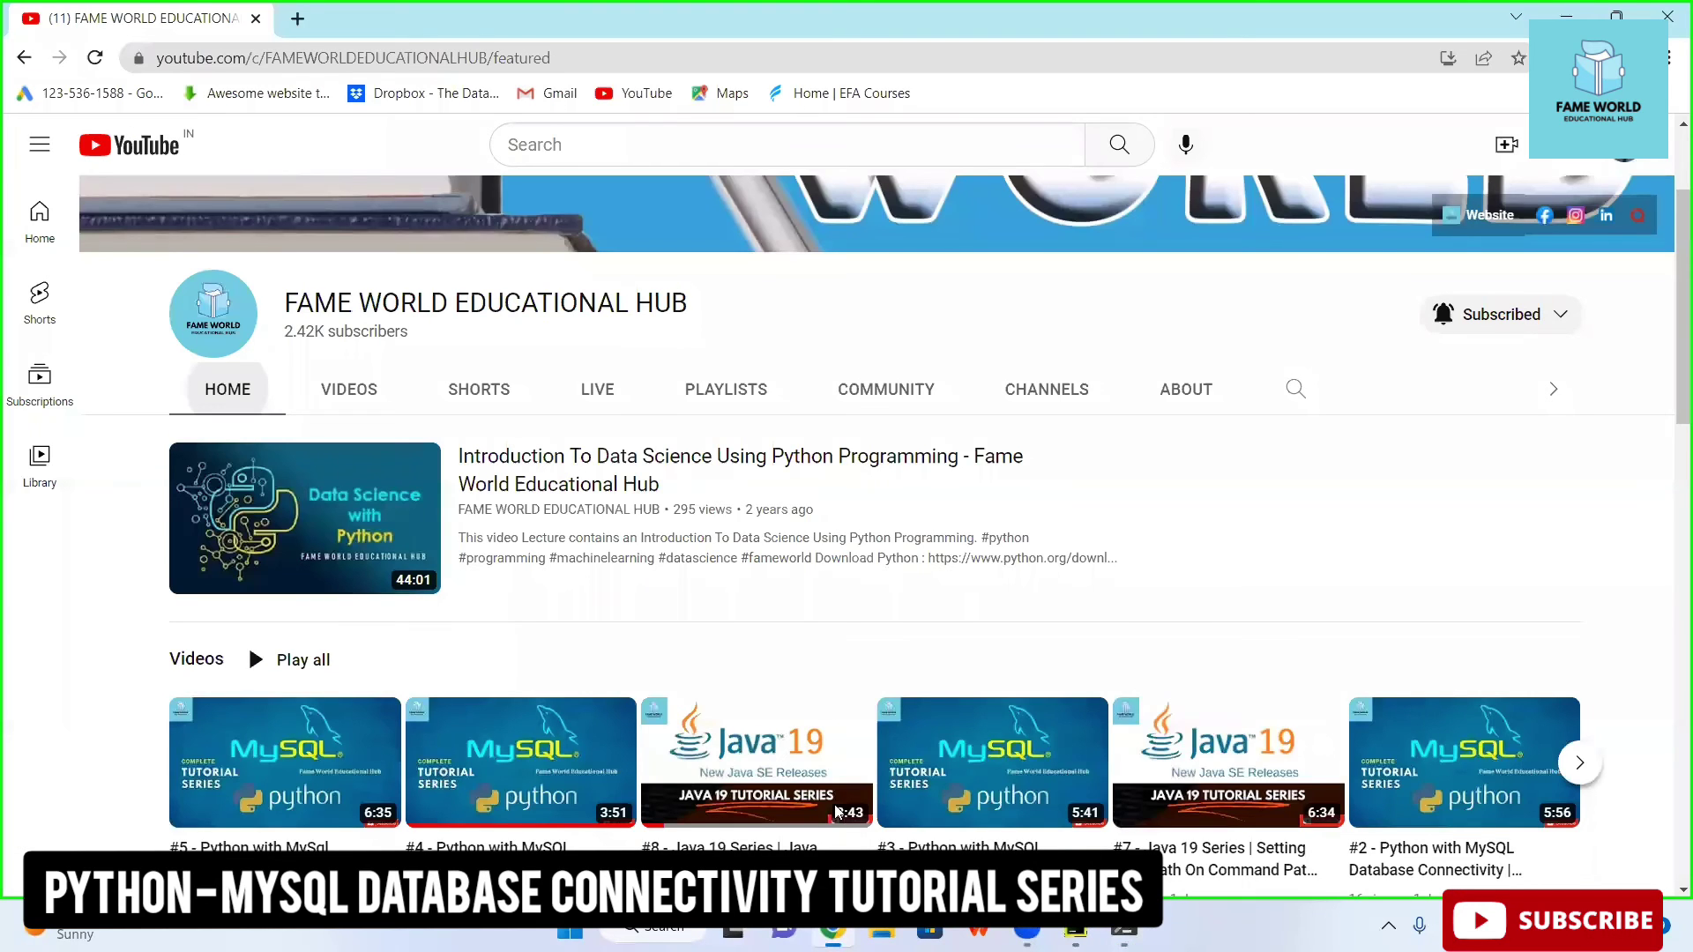
pyautogui.scroll(-4, 1669, 429)
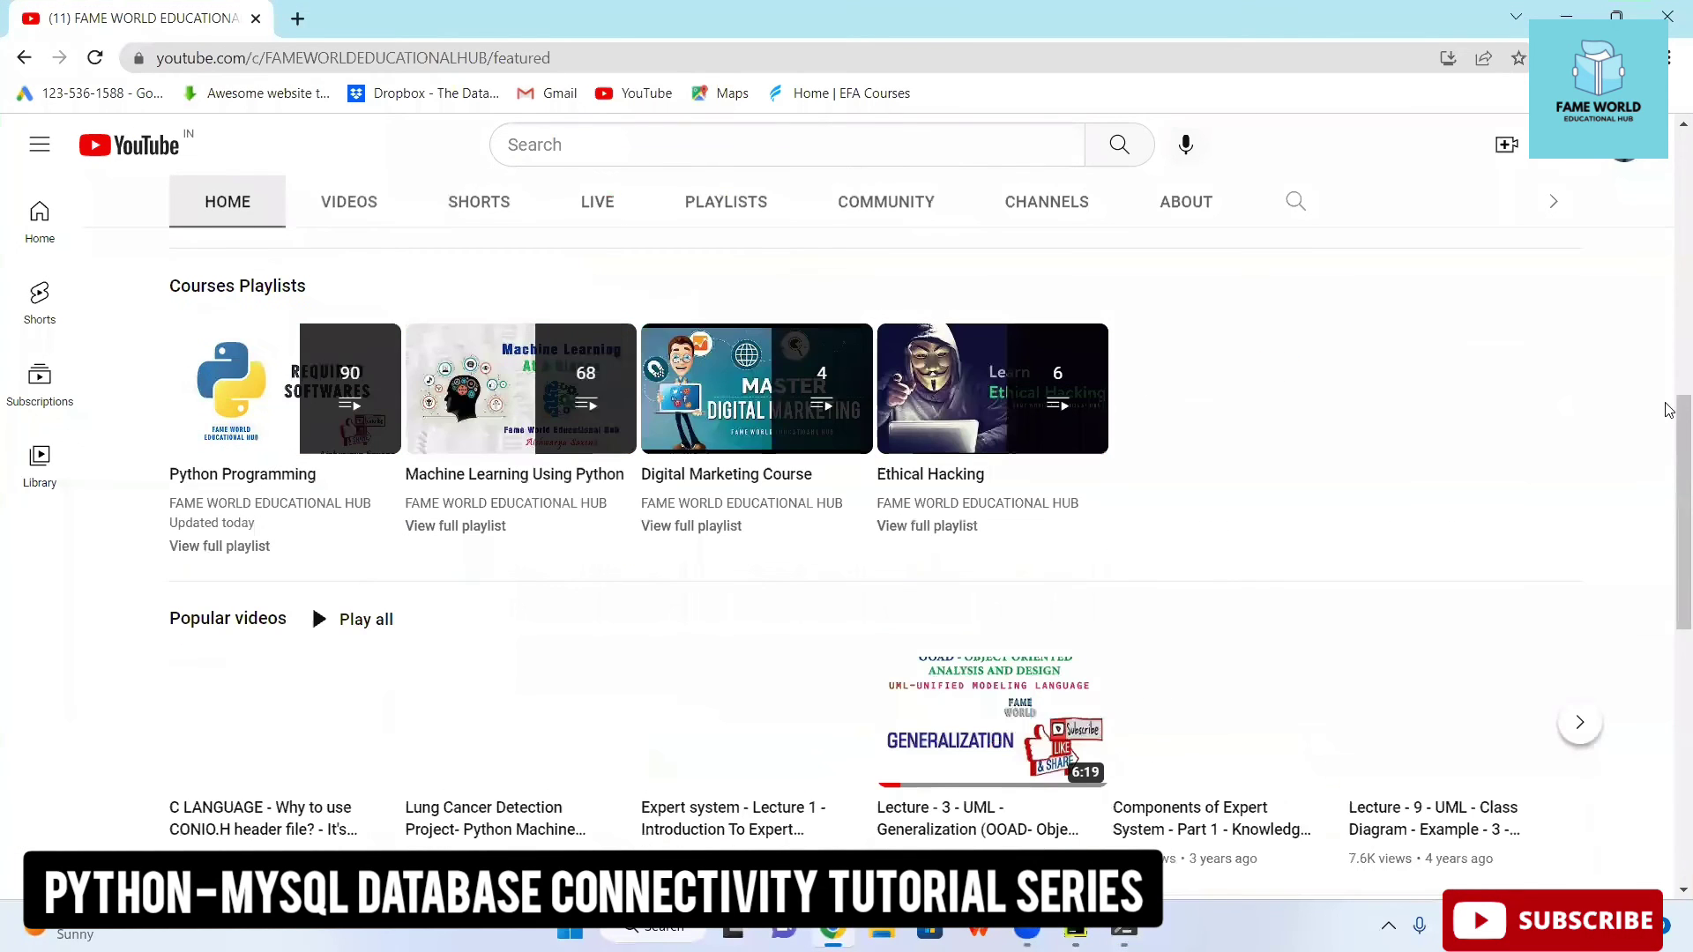
pyautogui.scroll(1, 1669, 492)
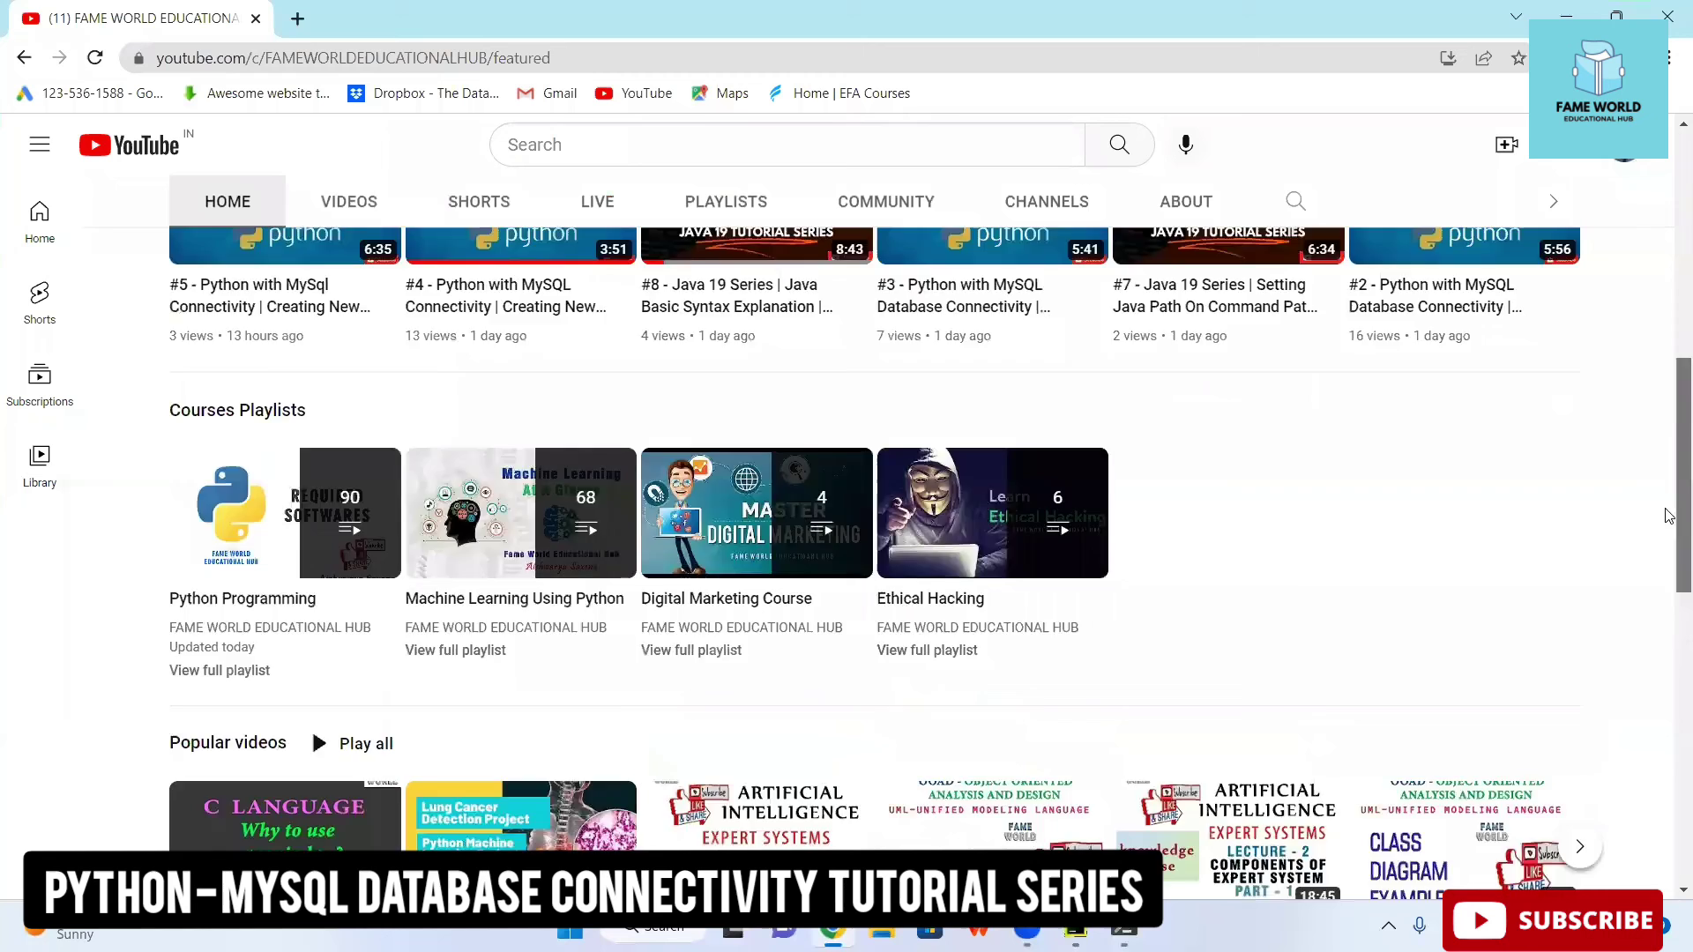
pyautogui.scroll(-2, 1670, 526)
pyautogui.moveTo(1668, 534); pyautogui.dragTo(1666, 642)
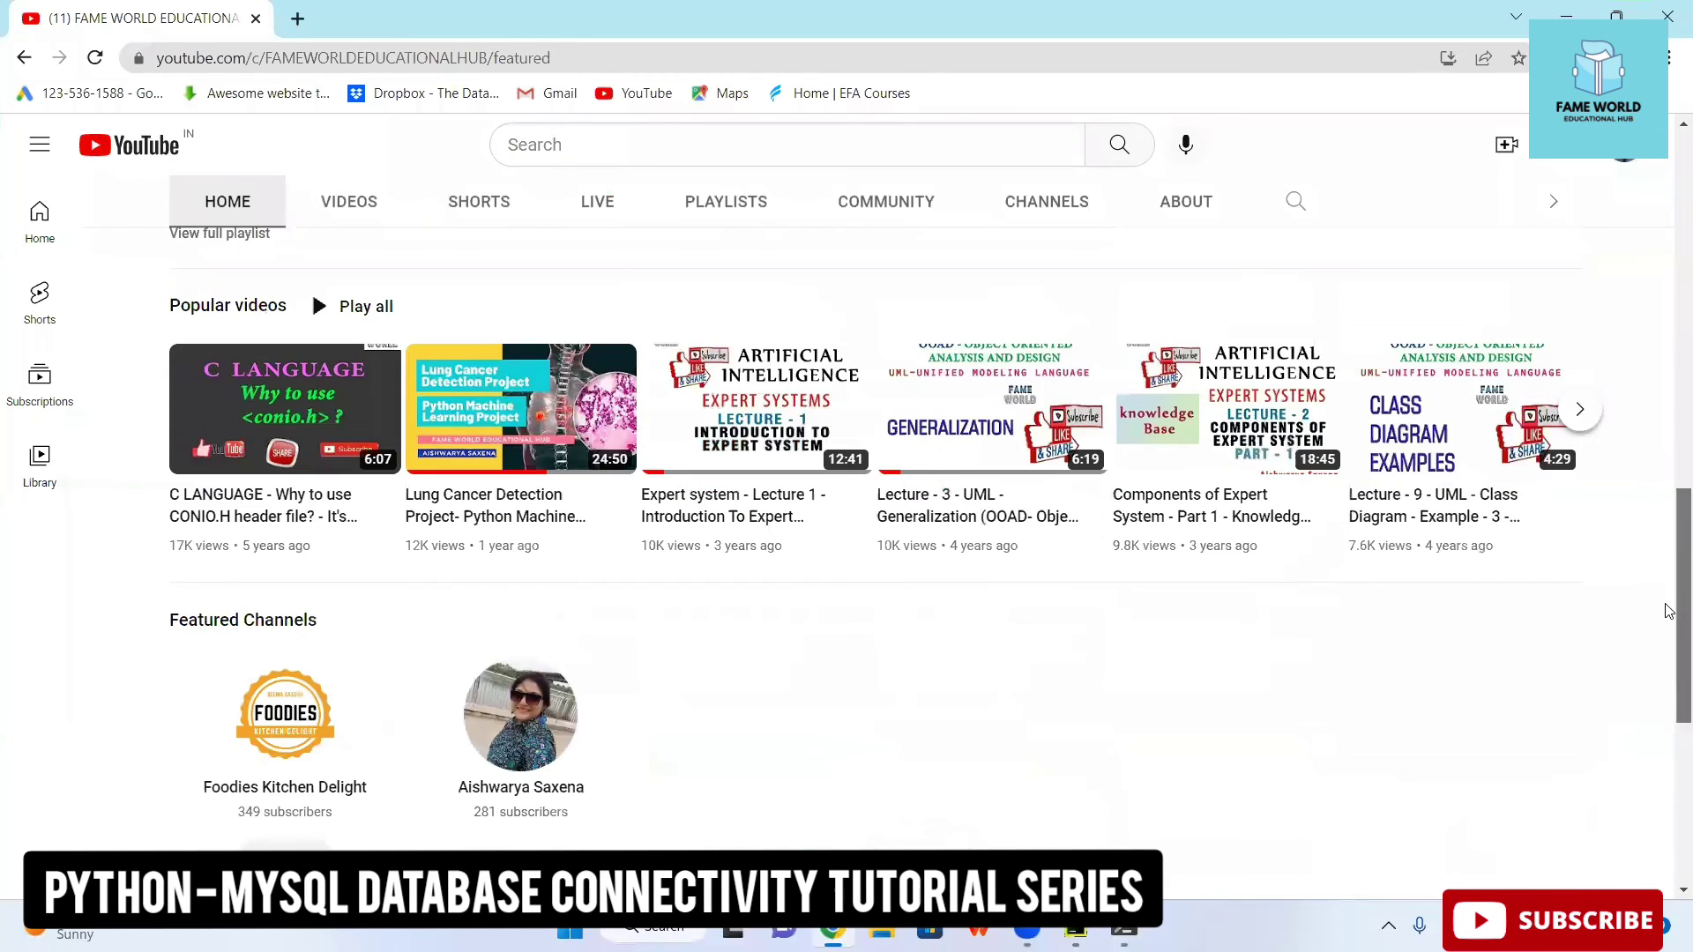
pyautogui.scroll(-2, 1669, 642)
pyautogui.moveTo(1669, 642); pyautogui.dragTo(1669, 308)
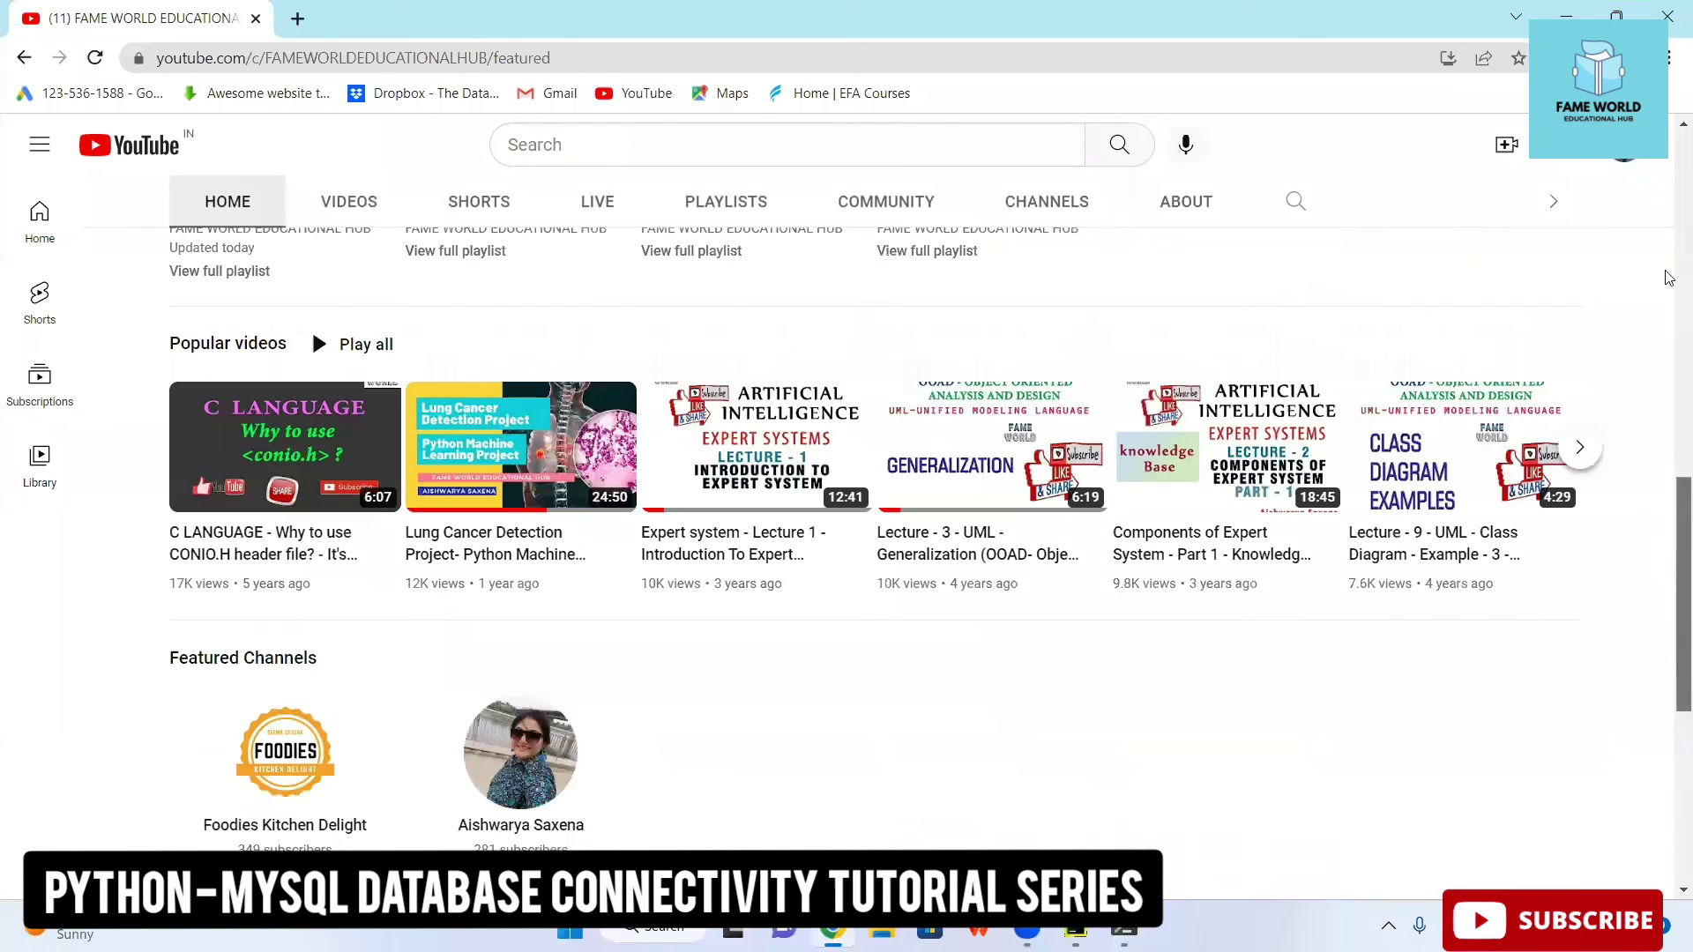